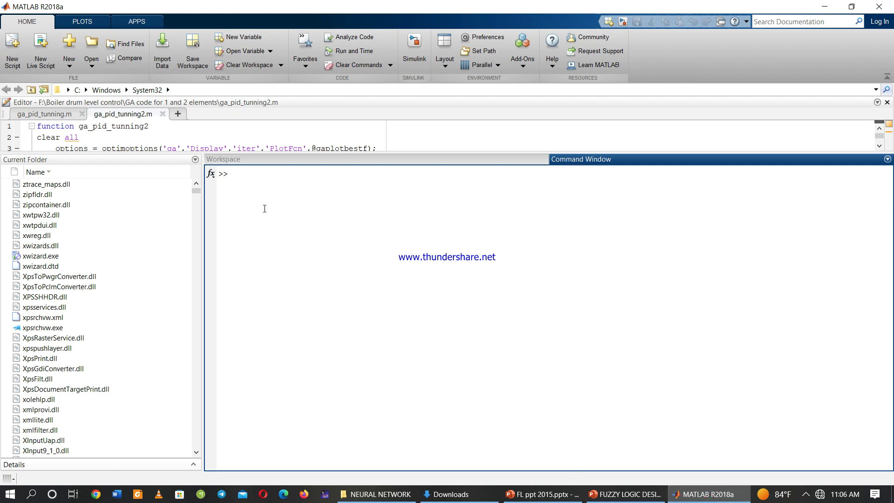
# Run the fuzzy command to open the Fuzzy Logic Designer
pyautogui.write('fuzzy')
pyautogui.press('Return')
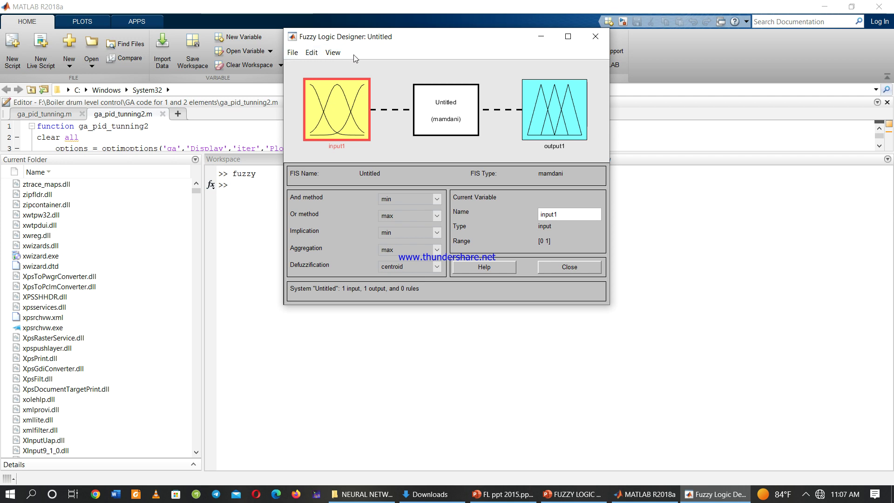
pyautogui.click(294, 53)
pyautogui.moveTo(308, 70)
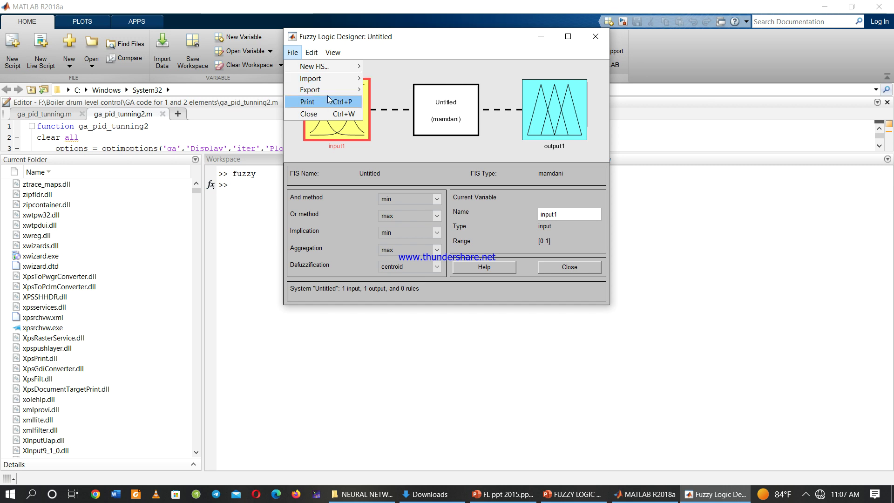
pyautogui.moveTo(327, 91)
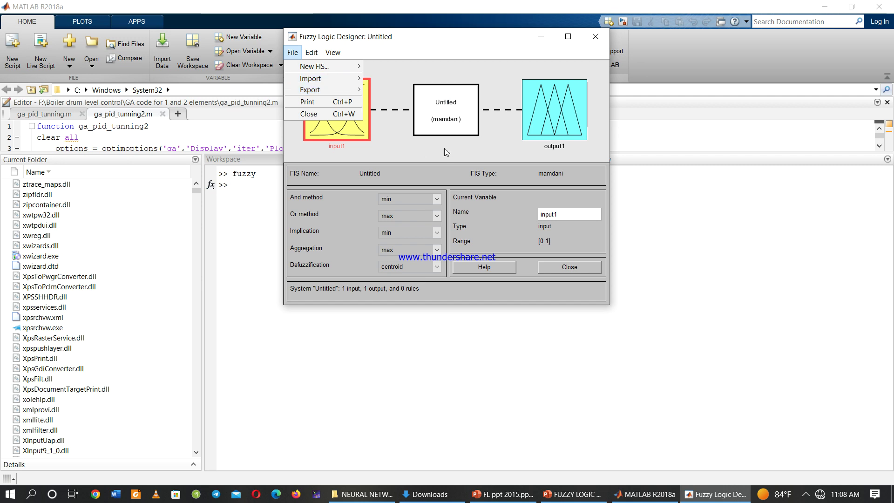
pyautogui.click(402, 88)
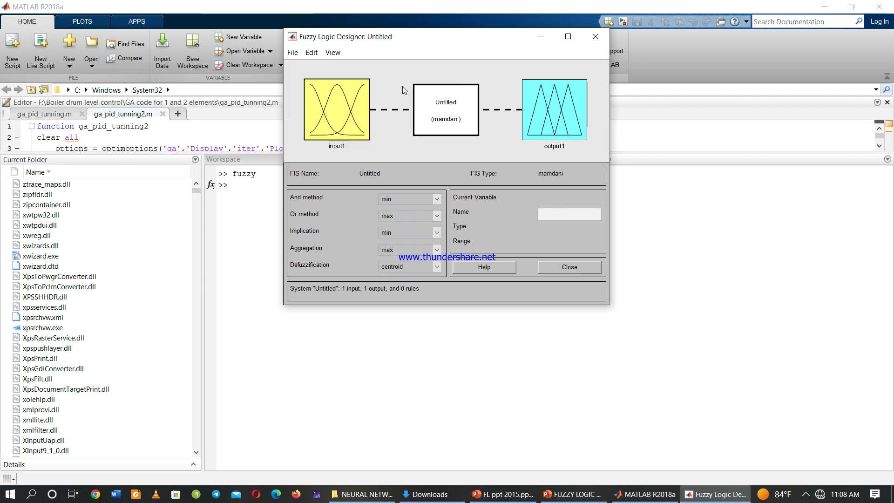
pyautogui.click(313, 53)
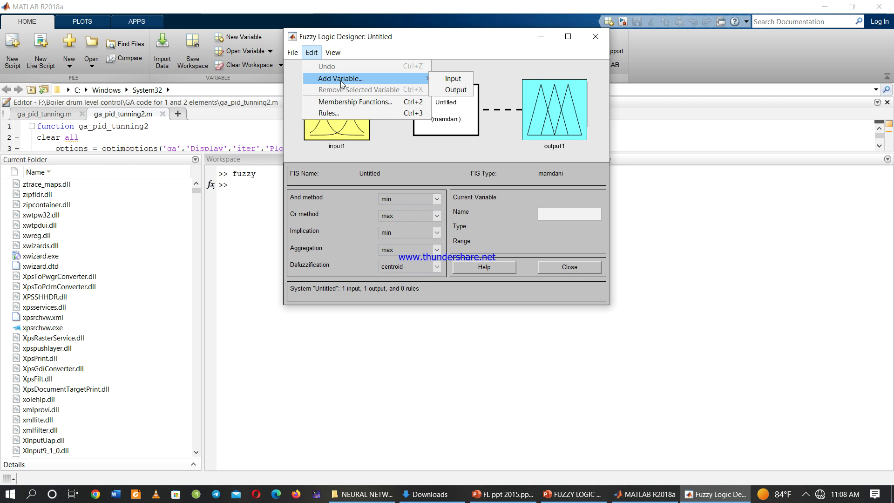
pyautogui.click(382, 143)
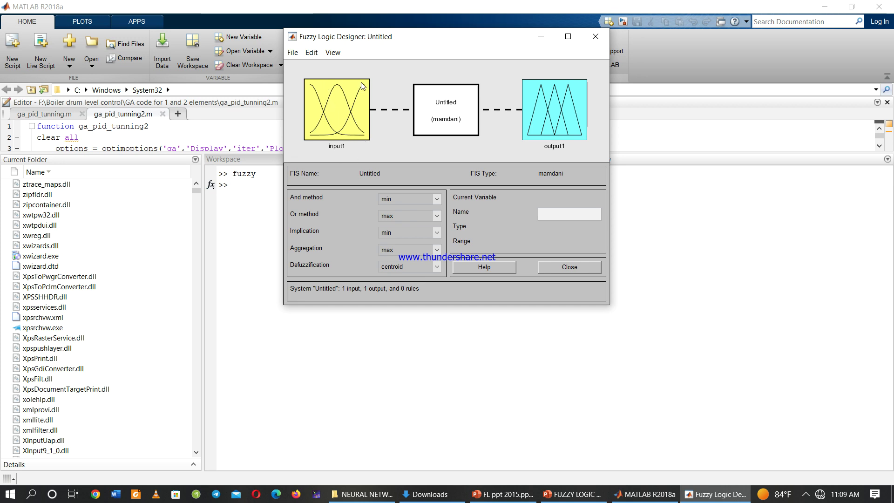
# Add two more input variables to the untitled Mamdani fuzzy system
pyautogui.click(319, 59)
pyautogui.click(321, 57)
pyautogui.click(315, 55)
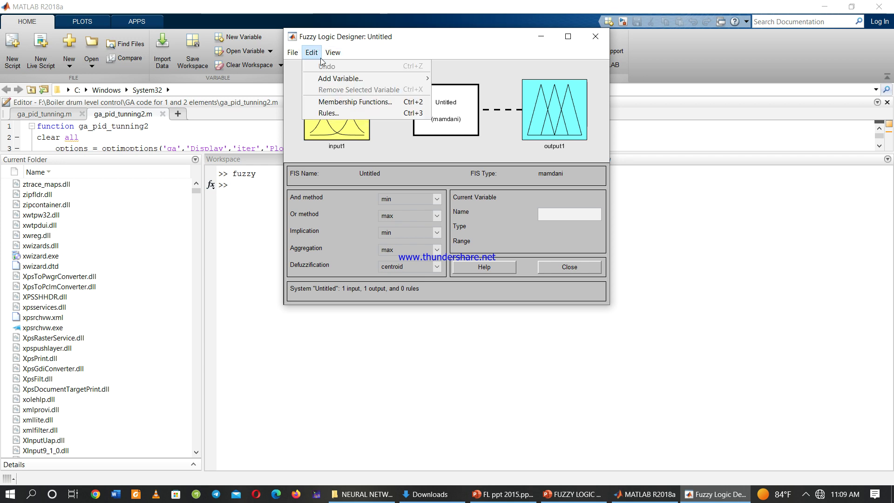
pyautogui.moveTo(359, 80)
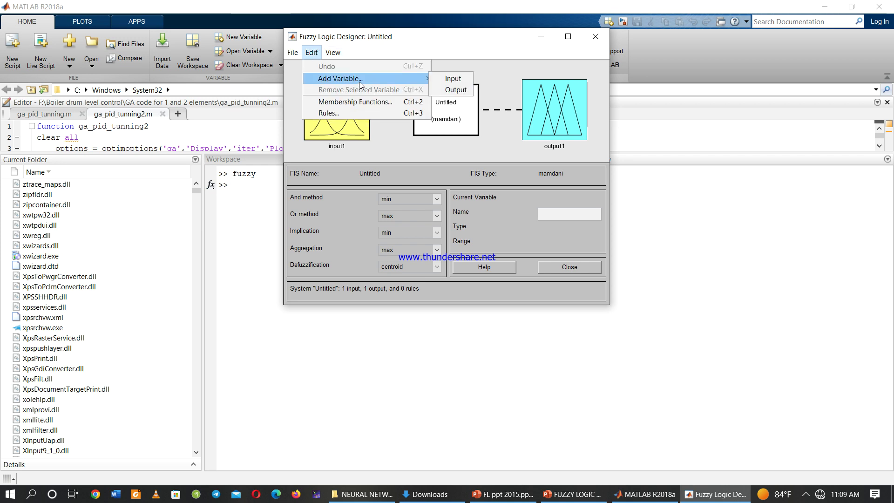
pyautogui.click(459, 80)
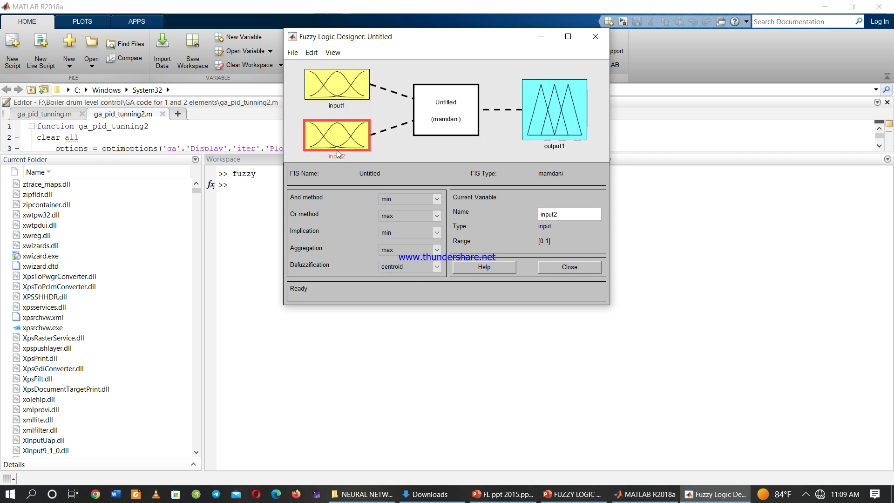
pyautogui.click(317, 57)
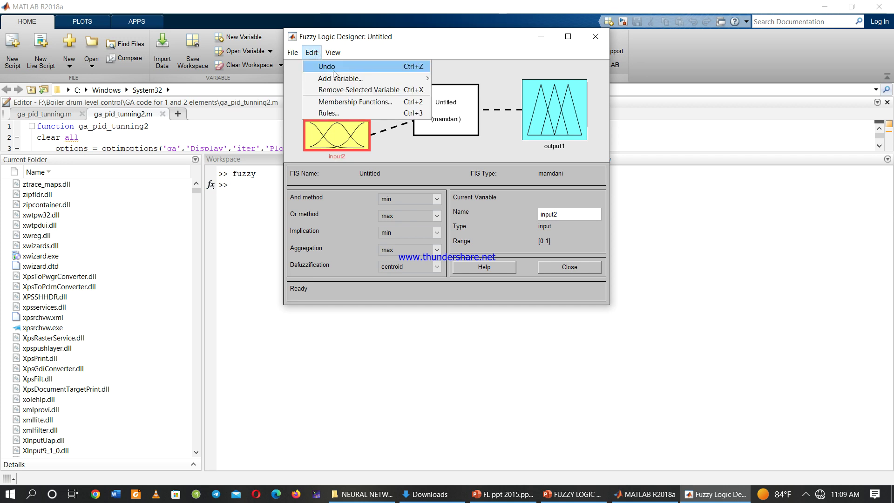
pyautogui.moveTo(361, 78)
pyautogui.click(450, 80)
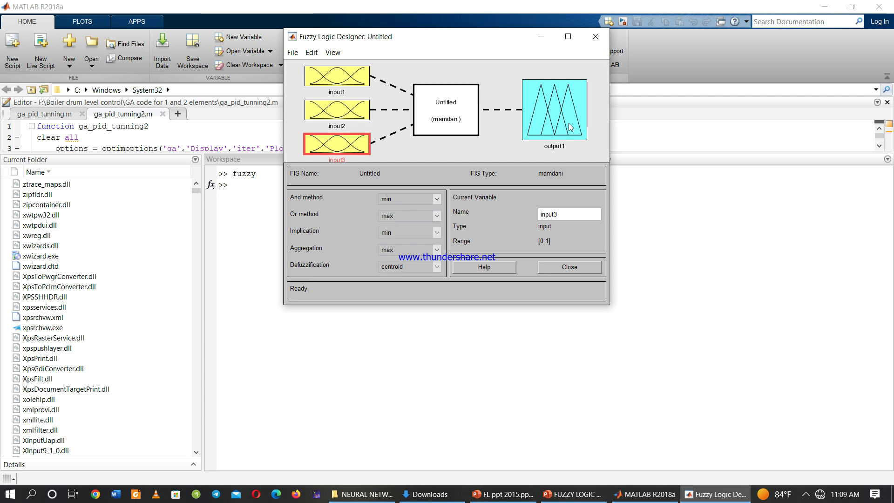
# Add a second output variable to the untitled Mamdani fuzzy system
pyautogui.click(311, 52)
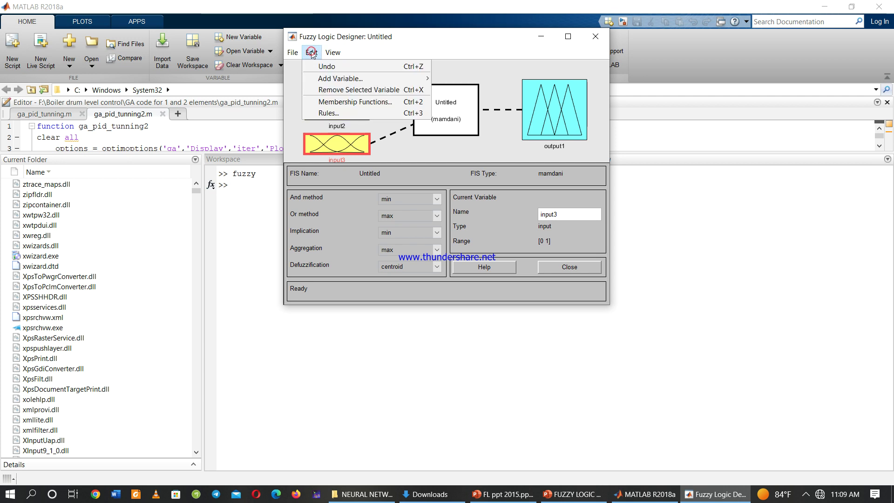
pyautogui.moveTo(339, 79)
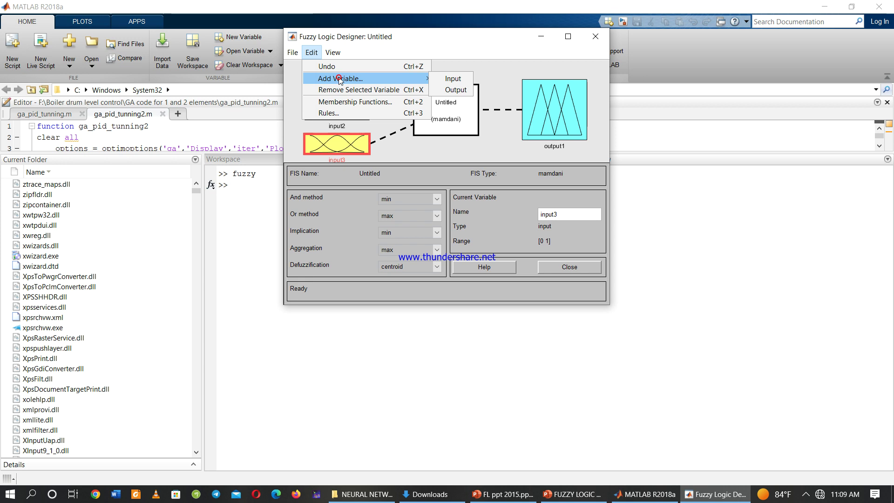
pyautogui.click(454, 90)
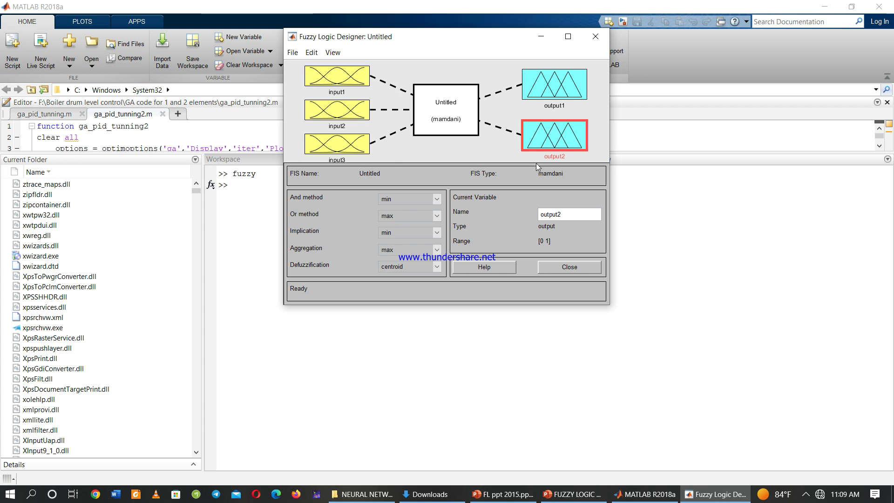
pyautogui.click(311, 53)
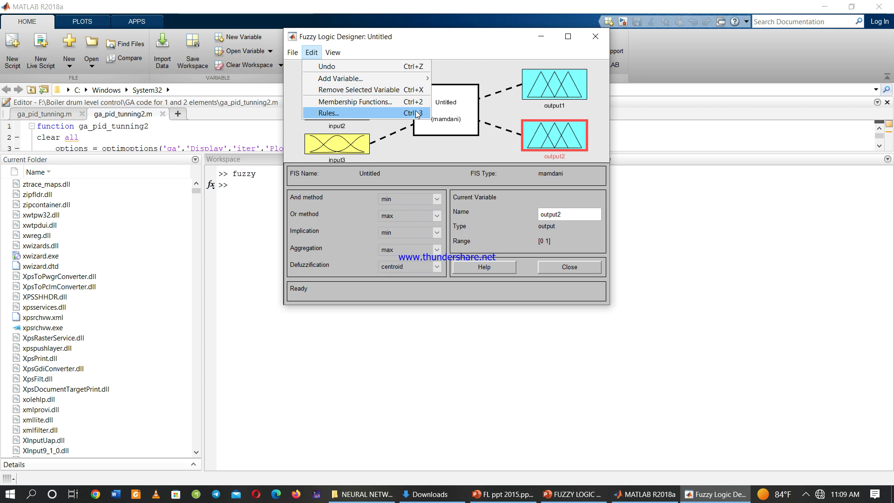
pyautogui.click(434, 142)
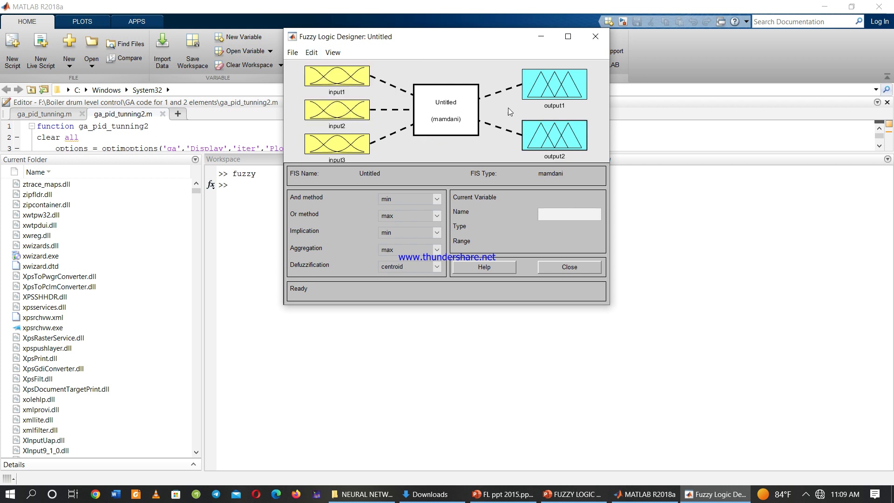
# Remove the input variable input1 from the fuzzy system
pyautogui.click(328, 85)
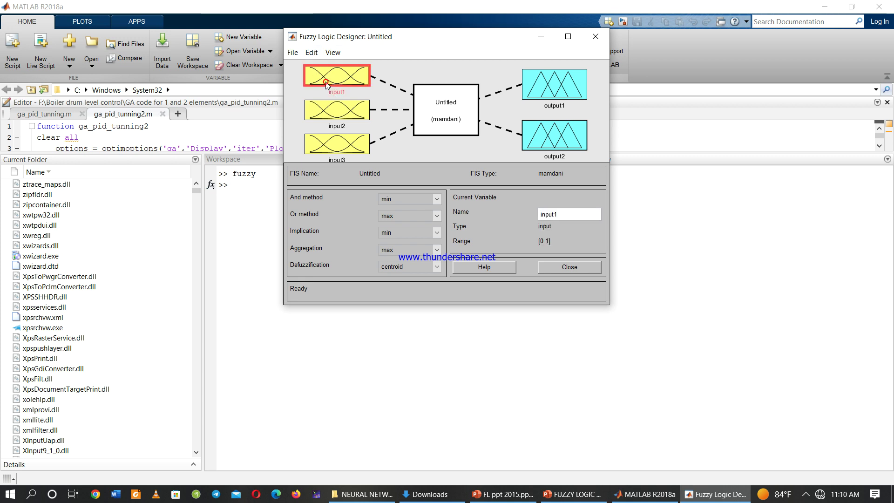
pyautogui.click(312, 53)
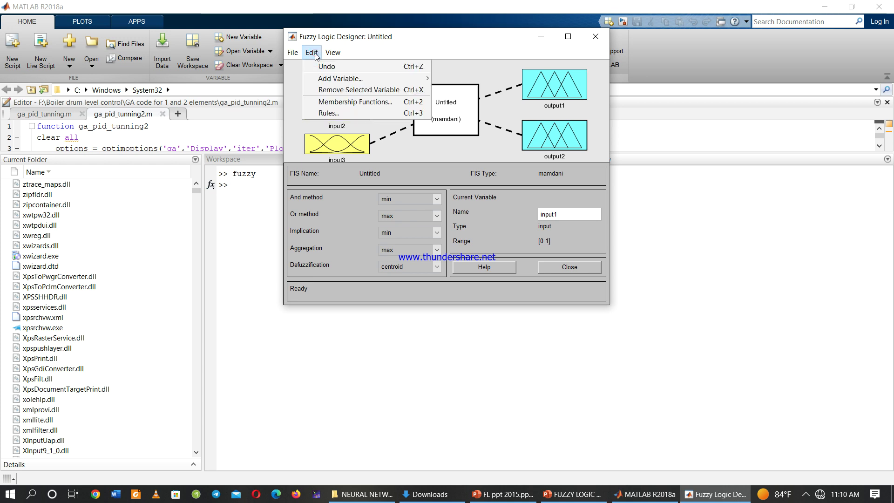
pyautogui.click(344, 93)
pyautogui.click(309, 88)
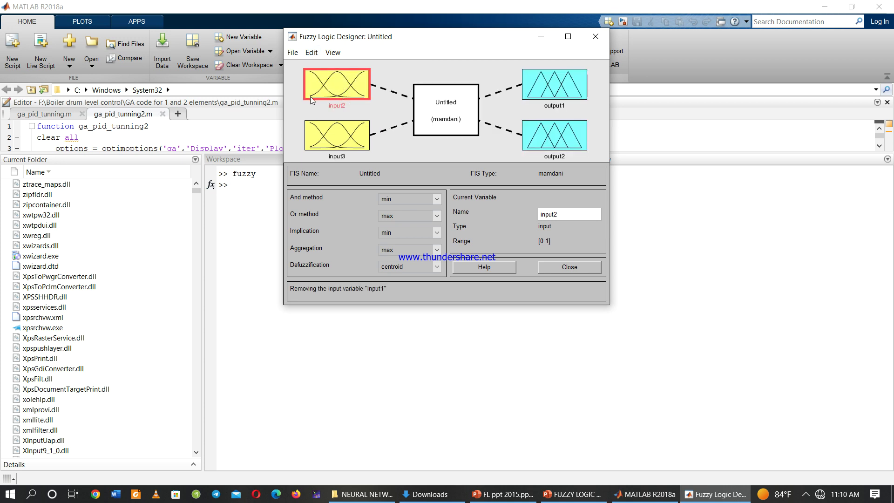
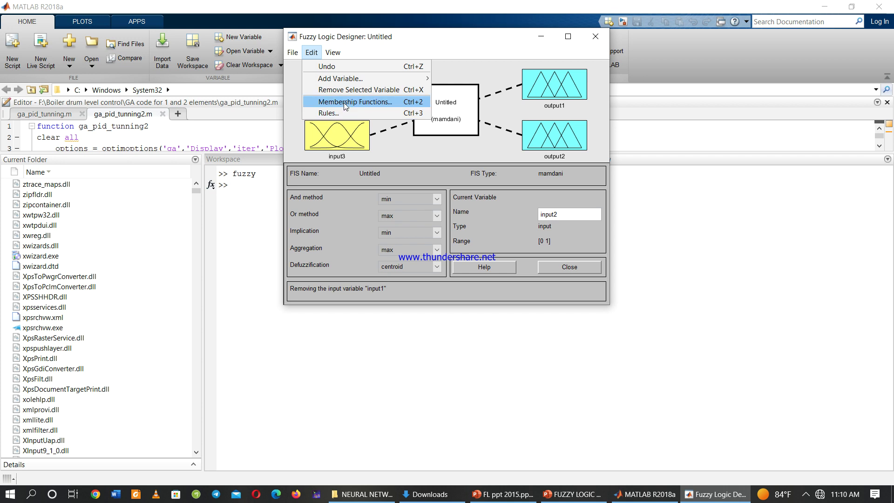
# Open the Membership Function Editor for input2 and remove all of its membership functions
pyautogui.click(343, 102)
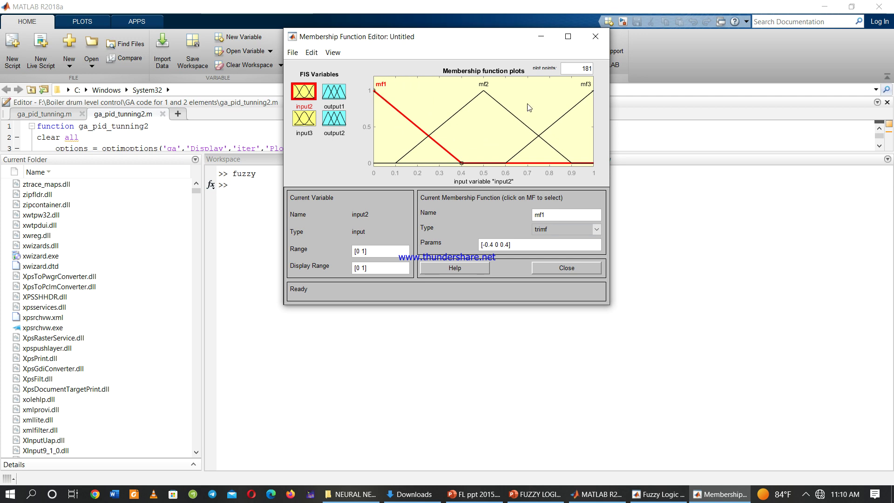
pyautogui.click(312, 52)
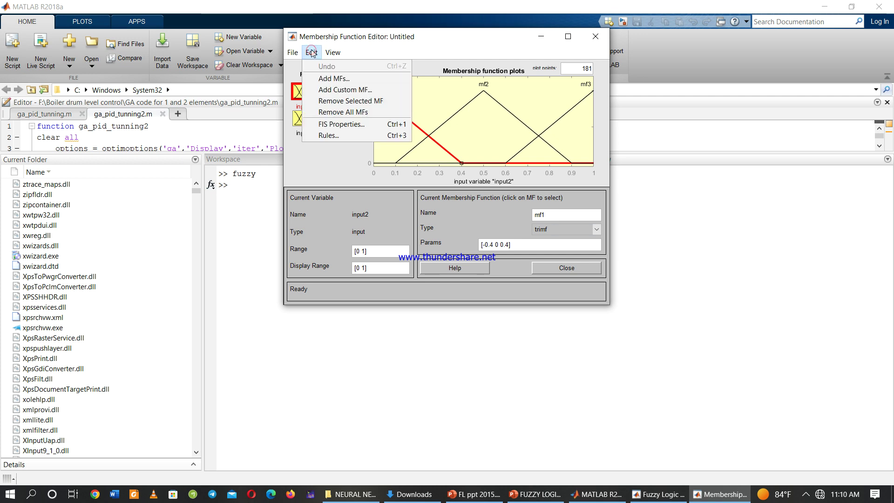
pyautogui.click(340, 112)
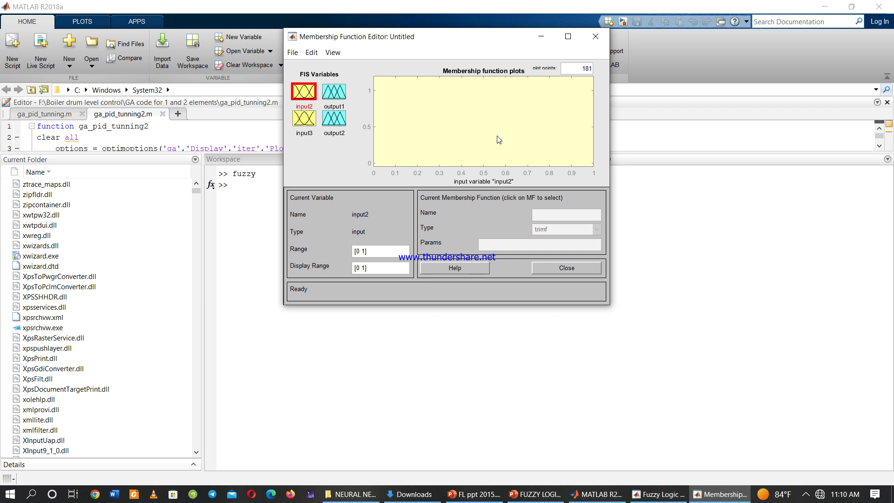
# Add five membership functions of type trimf to the input2 variable
pyautogui.click(312, 52)
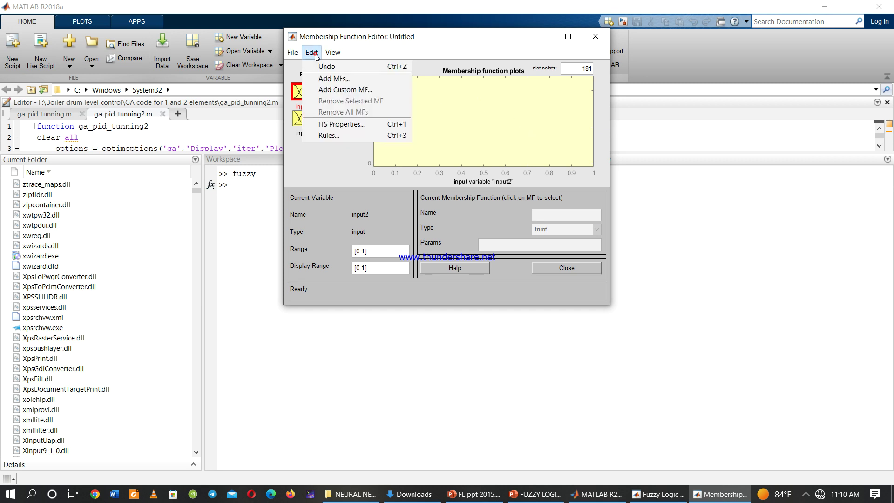
pyautogui.click(332, 83)
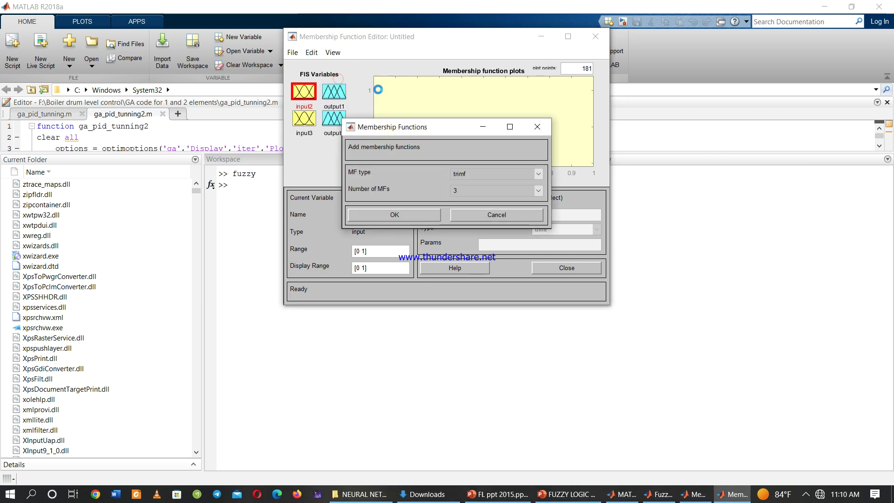
pyautogui.click(538, 191)
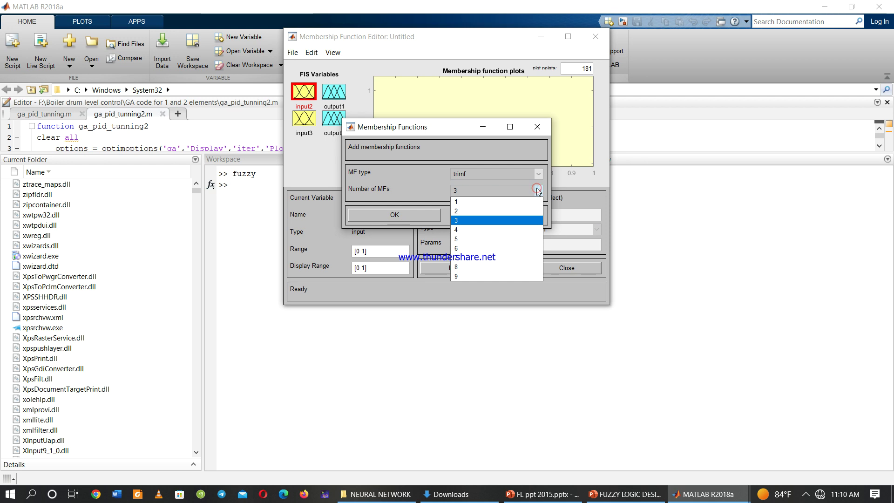
pyautogui.click(465, 239)
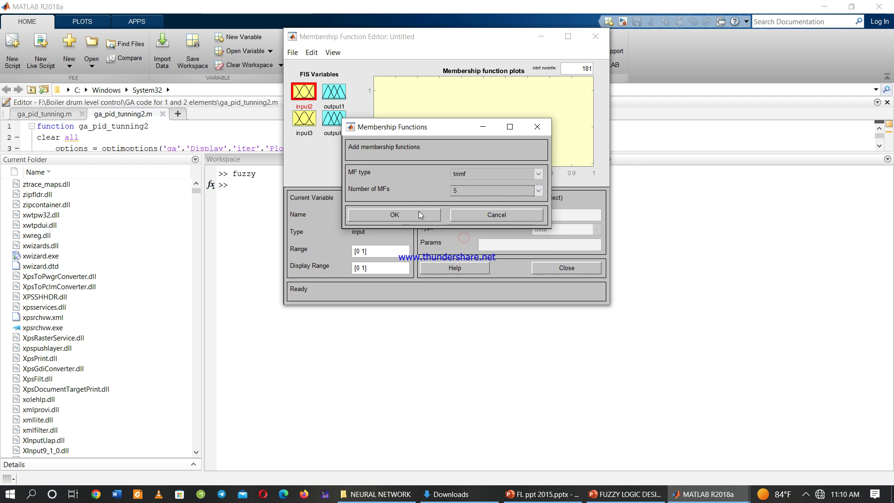
pyautogui.click(394, 214)
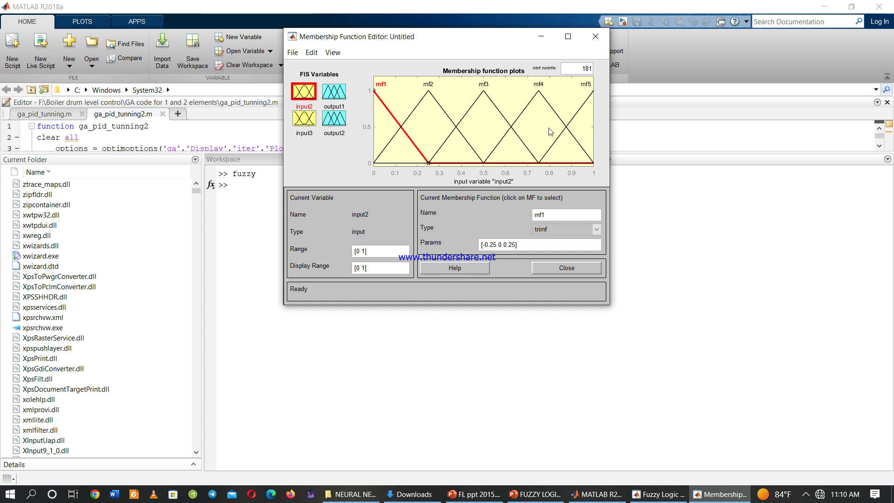
# Select the input3 variable for editing its membership functions
pyautogui.click(307, 122)
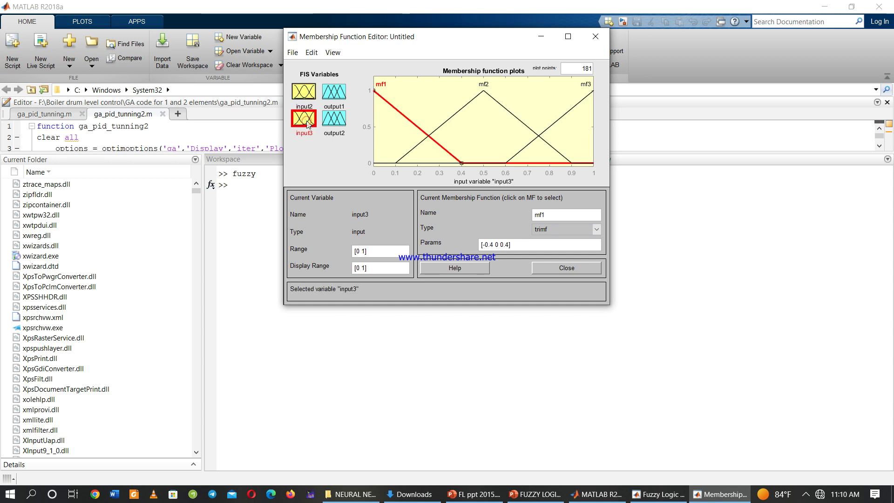
pyautogui.click(311, 53)
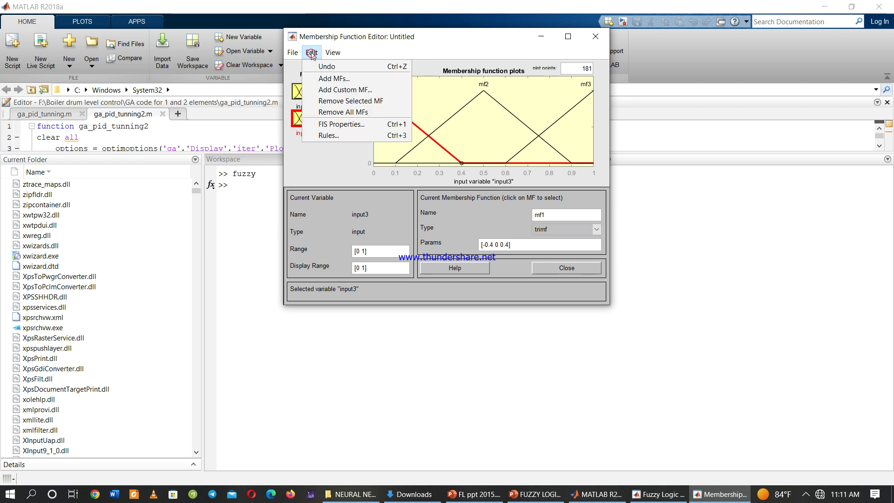
pyautogui.click(326, 78)
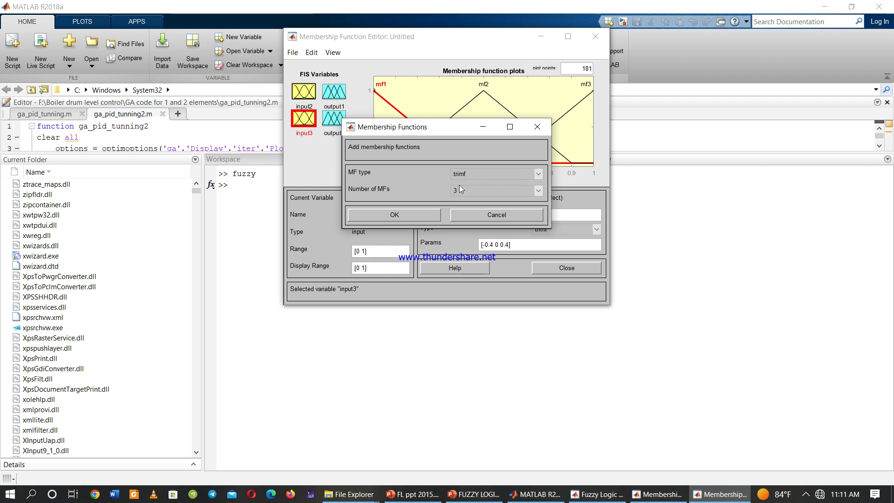
pyautogui.click(537, 127)
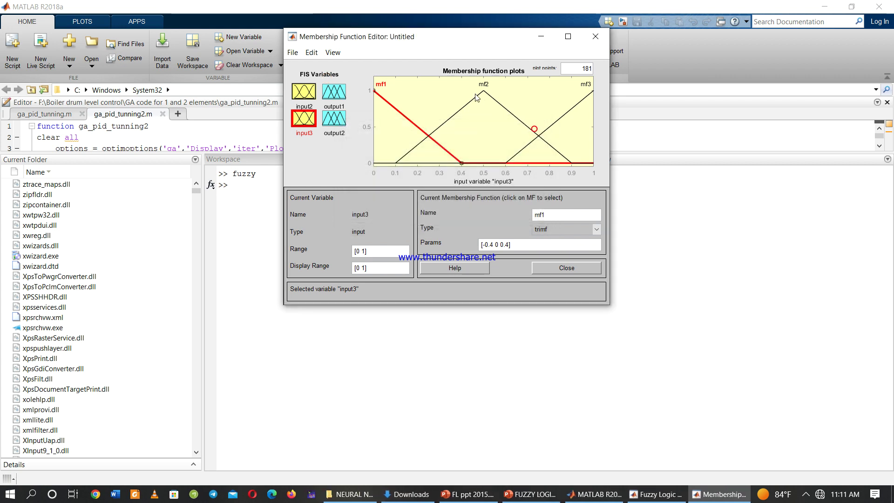
# Remove the selected mf1 membership function from input3, followed by all of its remaining membership functions
pyautogui.click(311, 53)
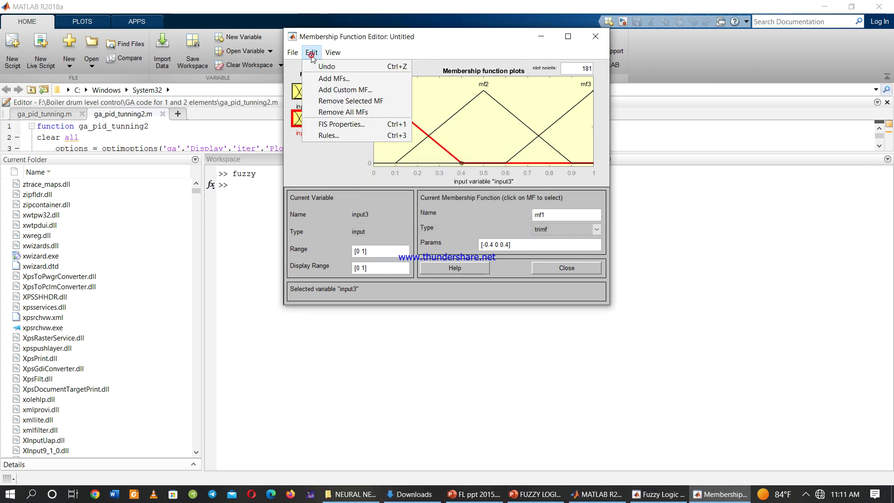
pyautogui.click(364, 103)
pyautogui.click(311, 53)
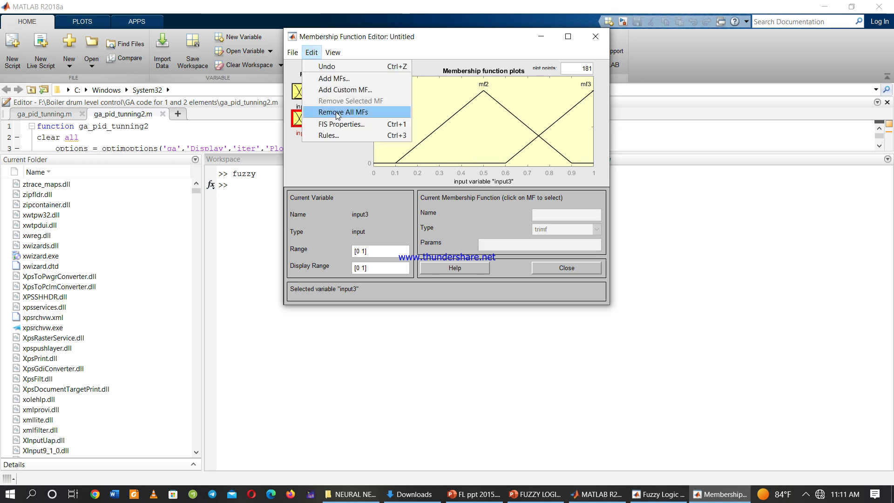
pyautogui.click(336, 112)
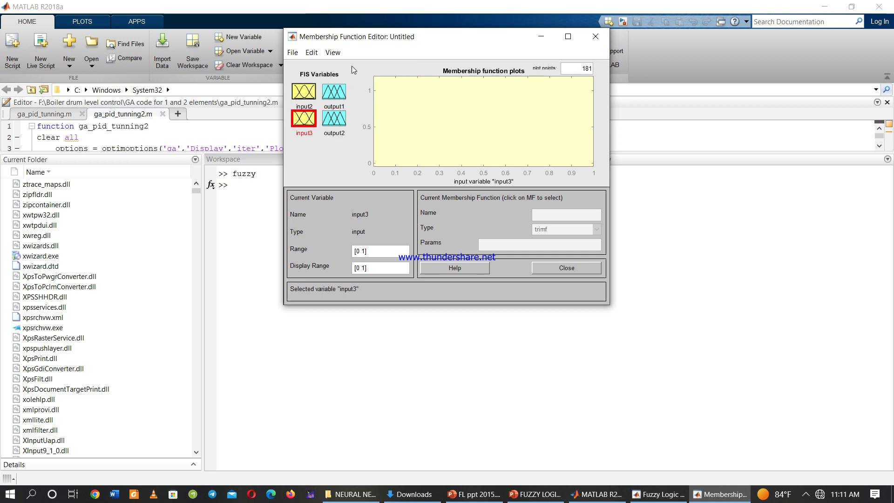
# Add five membership functions of type trimf to the input3 variable
pyautogui.click(310, 53)
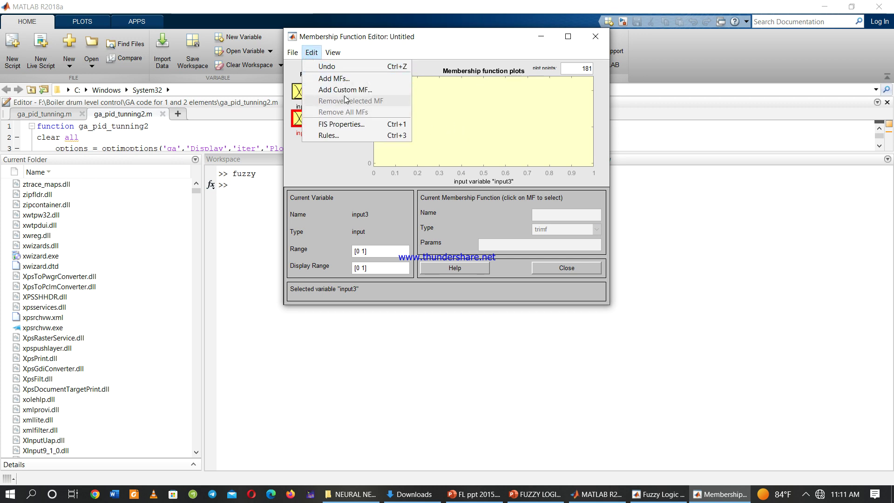
pyautogui.click(345, 79)
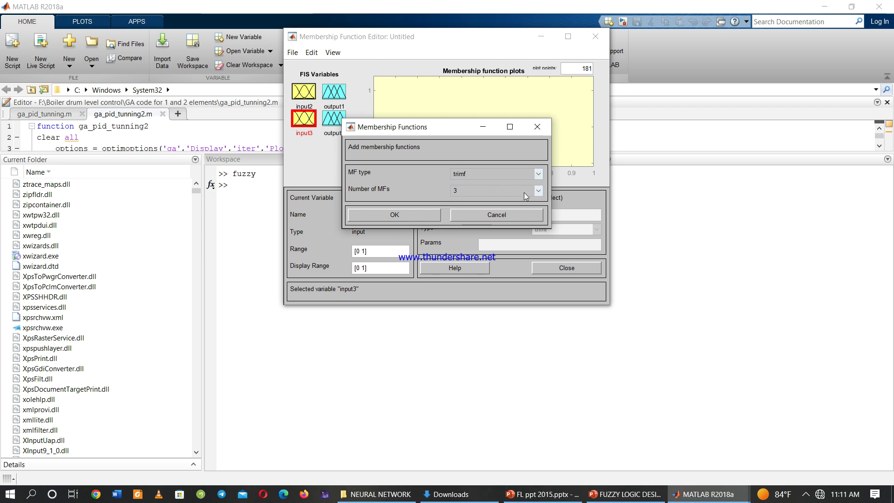
pyautogui.click(539, 191)
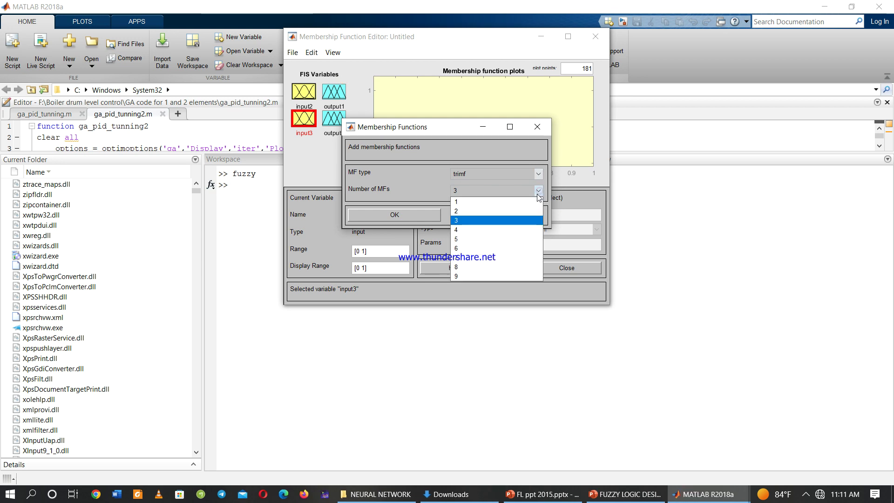
pyautogui.click(471, 239)
pyautogui.click(420, 215)
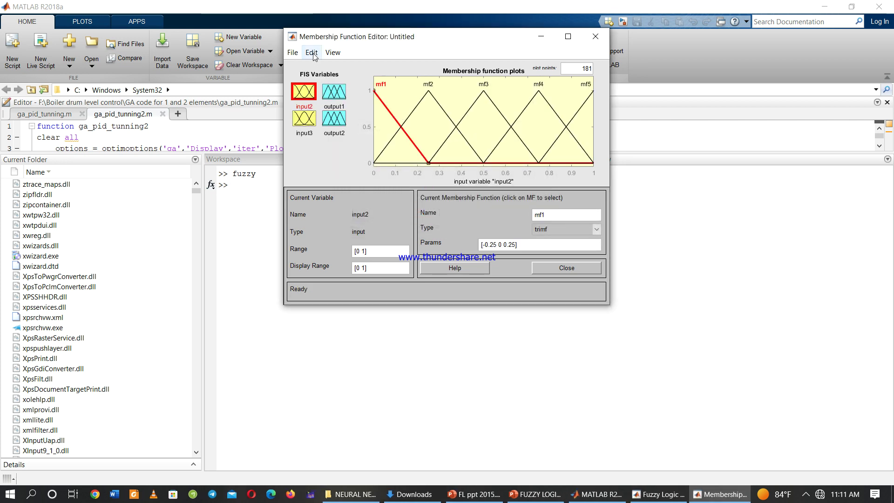
# Select the output1 variable and remove all of its membership functions
pyautogui.click(336, 98)
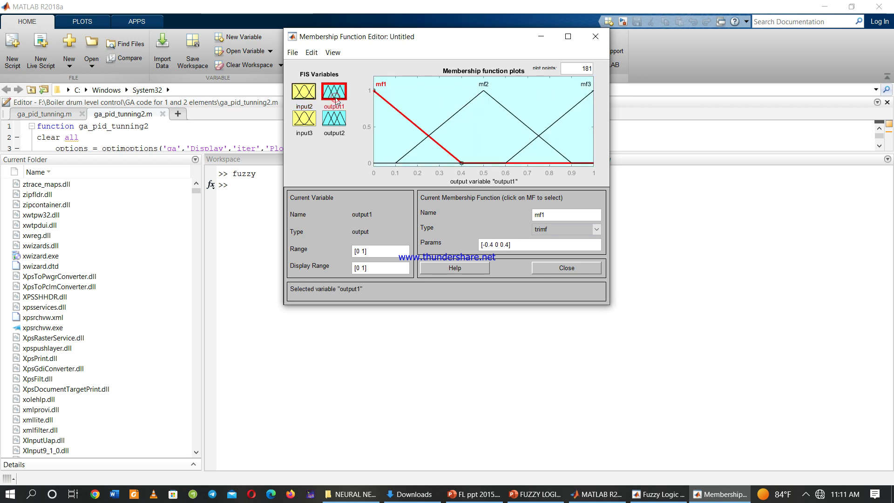
pyautogui.click(313, 52)
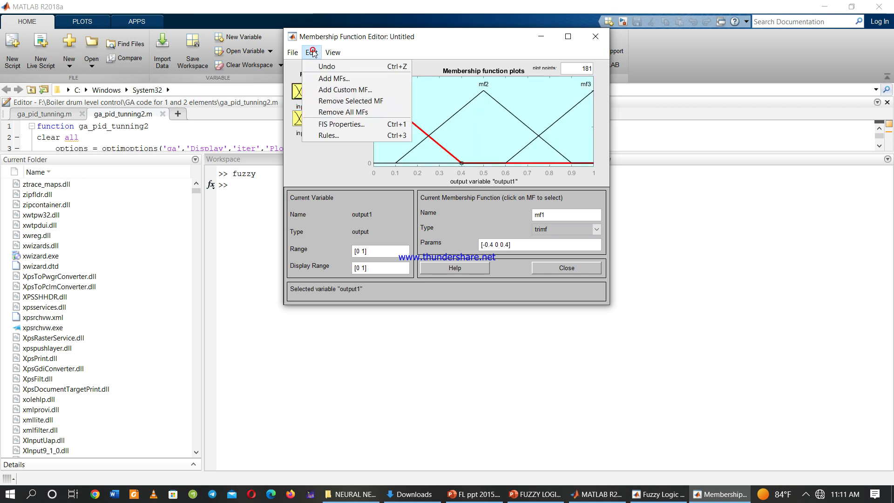
pyautogui.click(338, 112)
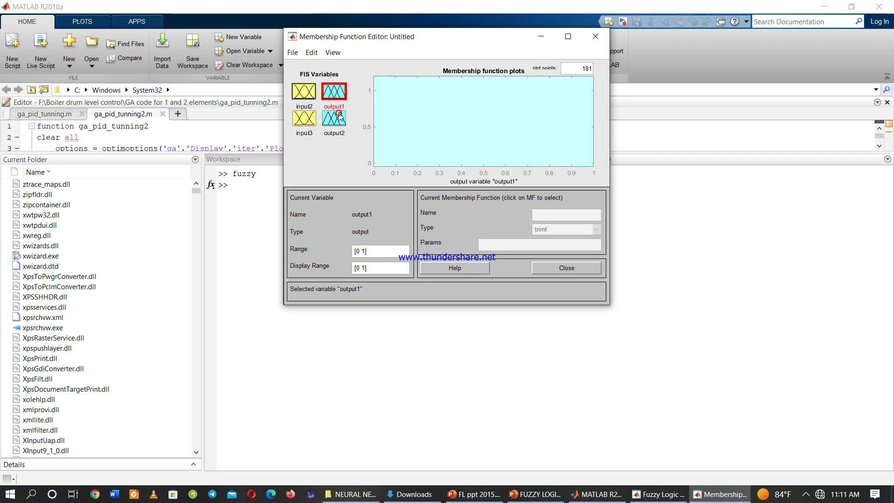
# Add five membership functions of type trimf to the output1 variable
pyautogui.click(311, 52)
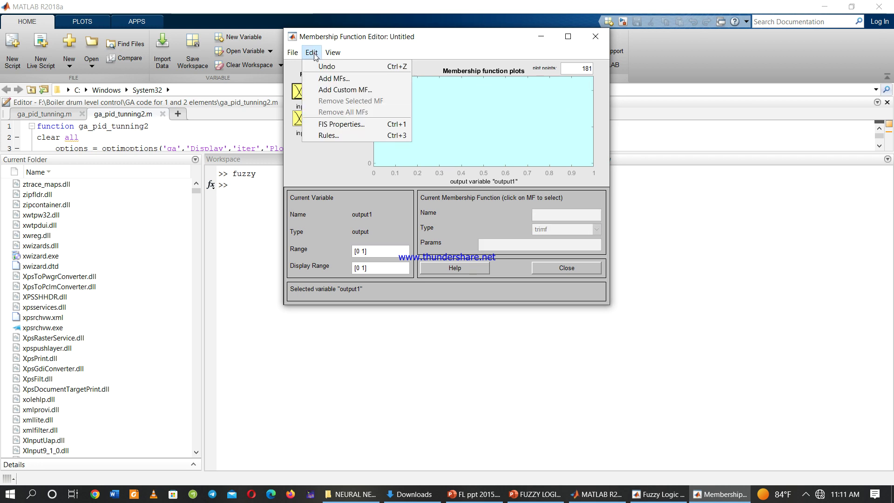
pyautogui.click(334, 78)
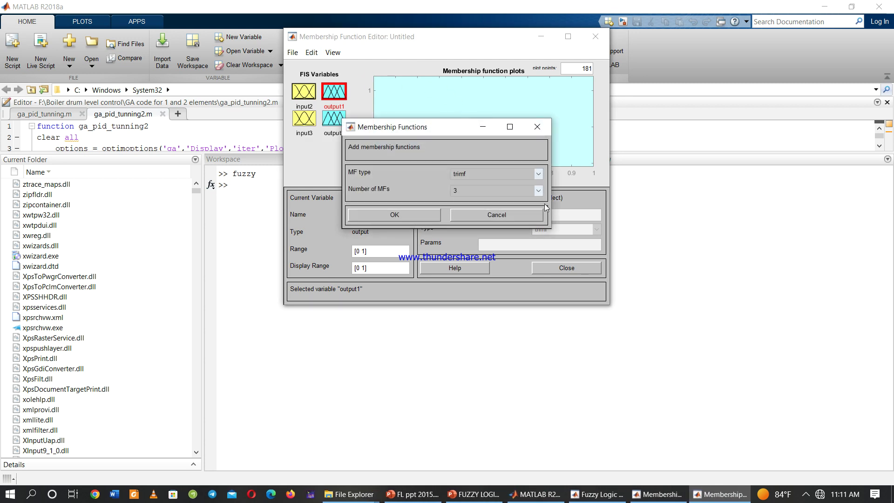
pyautogui.click(538, 190)
pyautogui.click(472, 239)
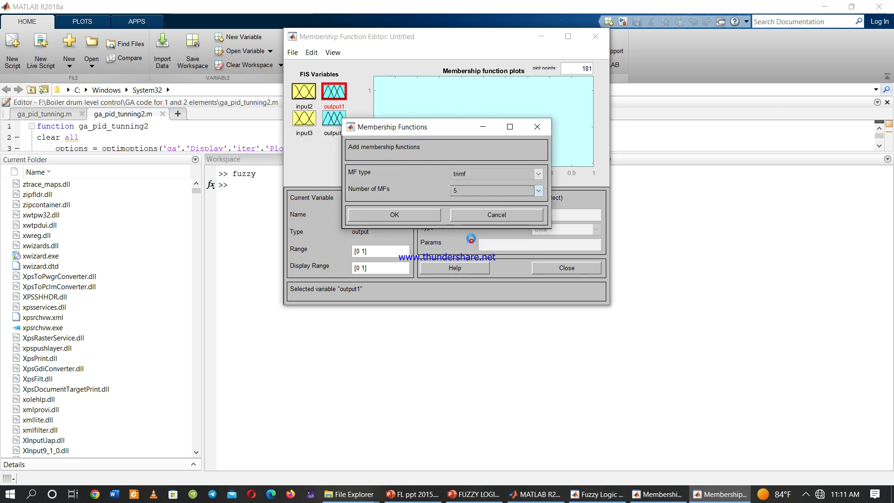
pyautogui.click(422, 213)
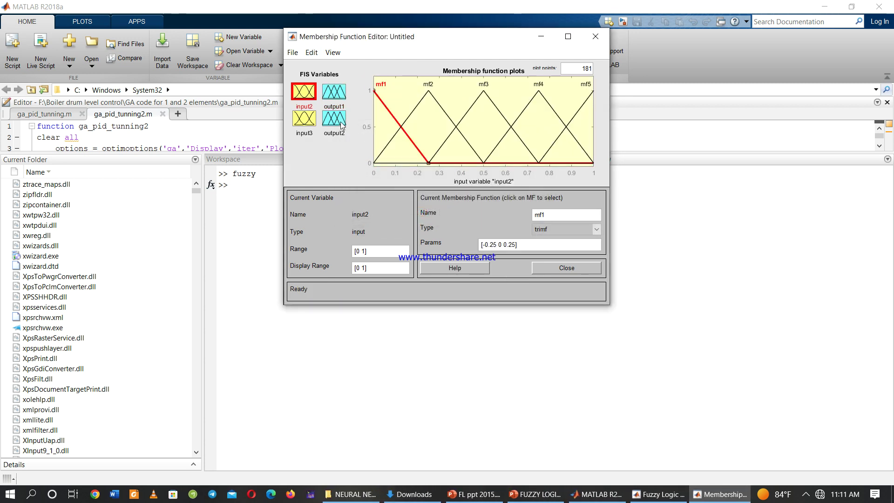
# Select the output2 variable and remove all of its membership functions
pyautogui.click(340, 123)
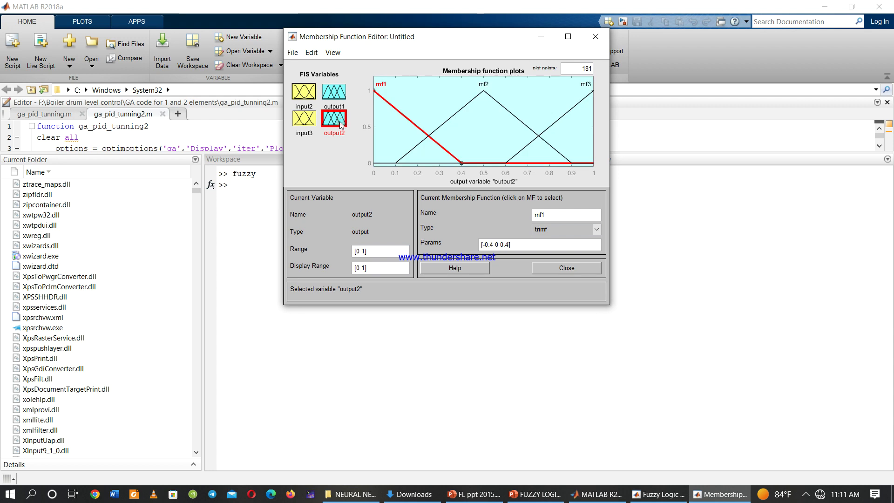
pyautogui.click(312, 55)
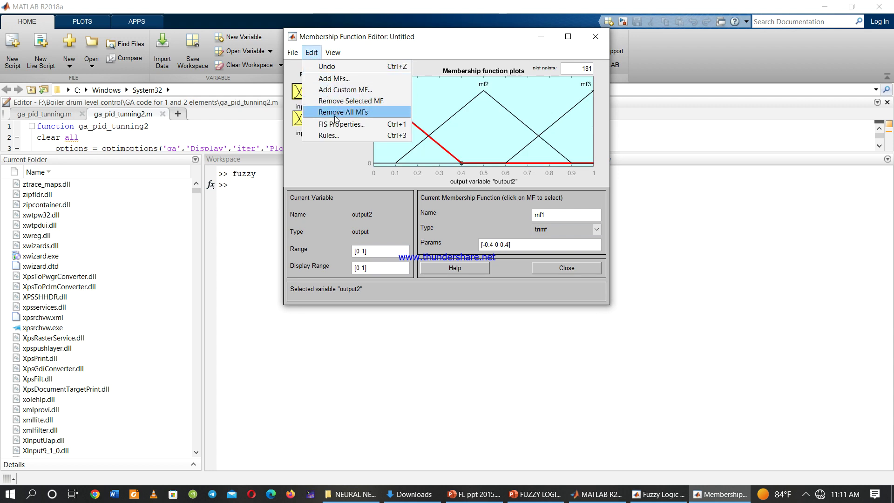
pyautogui.click(339, 114)
# Add five membership functions of type trimf to the output2 variable
pyautogui.click(312, 52)
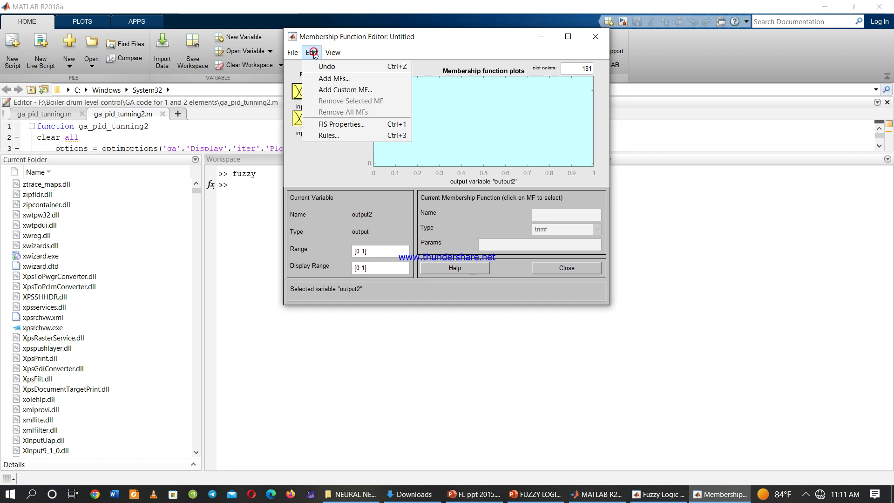
pyautogui.click(333, 78)
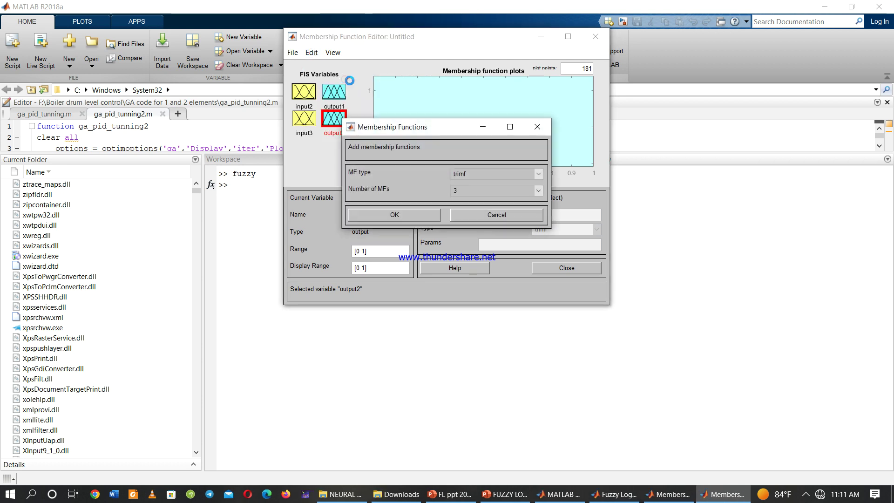
pyautogui.click(537, 191)
pyautogui.click(463, 239)
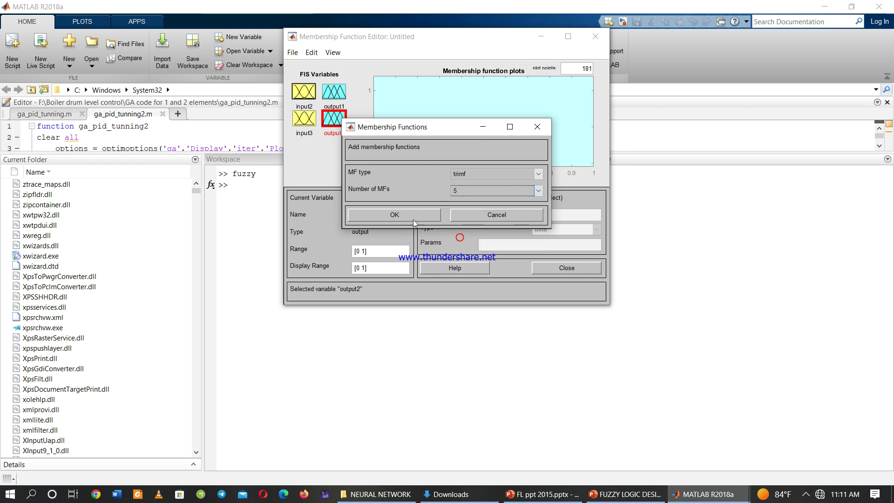
pyautogui.click(409, 215)
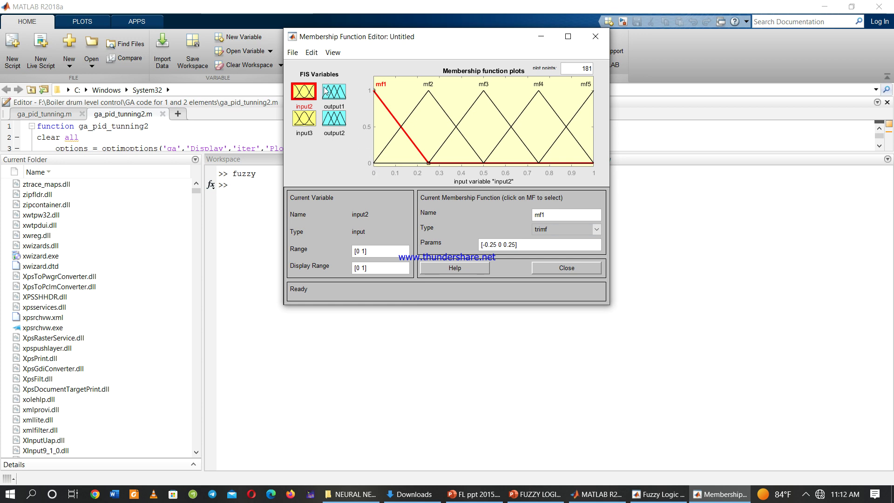
pyautogui.click(312, 52)
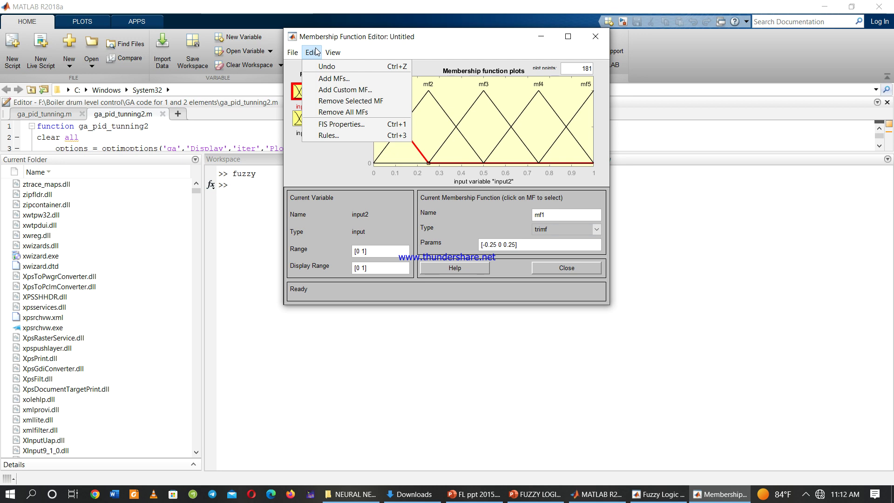
pyautogui.click(293, 68)
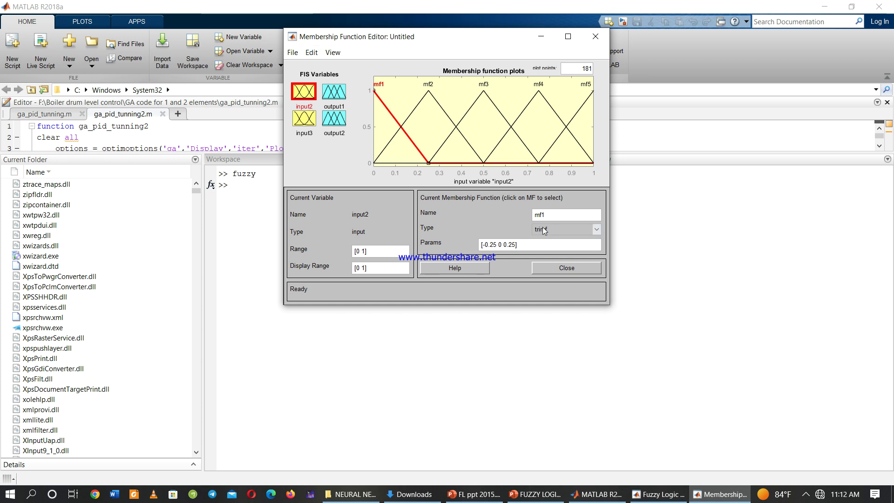
# Switch to the Fuzzy Logic Designer window and rename the input2 variable as error
pyautogui.click(668, 494)
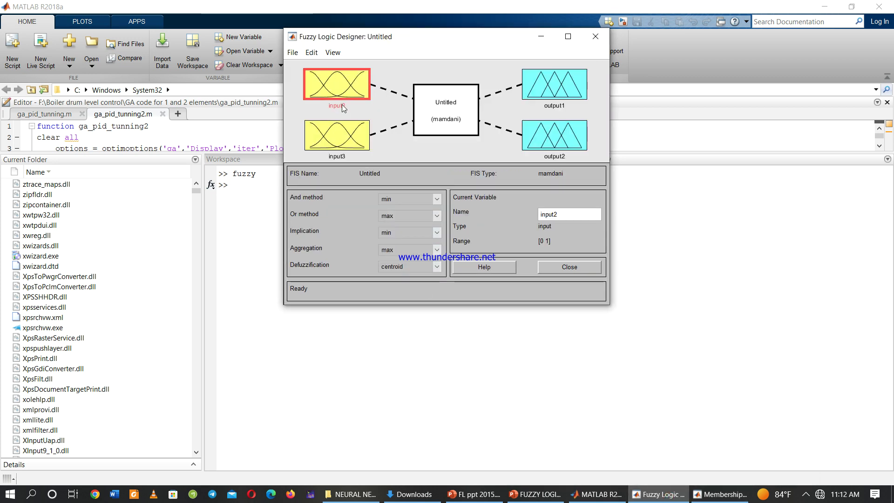
pyautogui.click(340, 159)
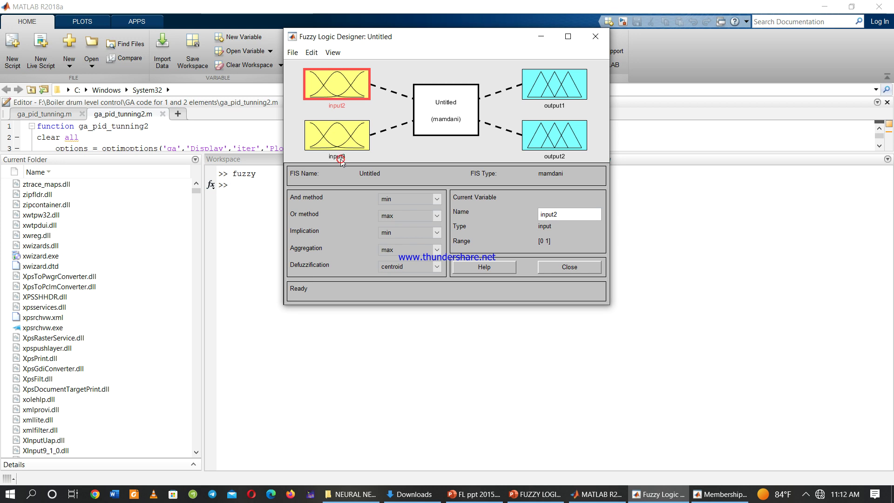
pyautogui.click(553, 109)
pyautogui.click(561, 209)
pyautogui.press('BackSpace')
pyautogui.press('BackSpace')
pyautogui.press('BackSpace')
pyautogui.press('BackSpace')
pyautogui.press('BackSpace')
pyautogui.press('BackSpace')
pyautogui.write('error')
pyautogui.press('Return')
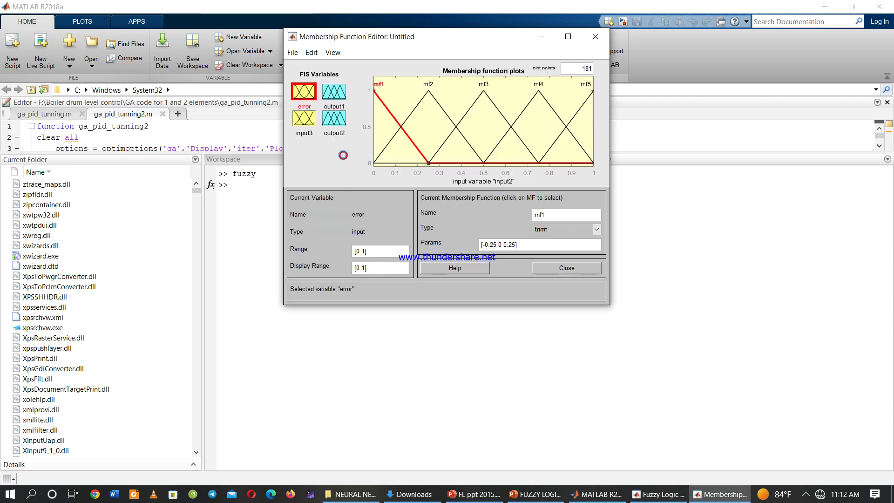
# Rename the input3 variable as change_in_error in the Fuzzy Logic Designer
pyautogui.click(343, 141)
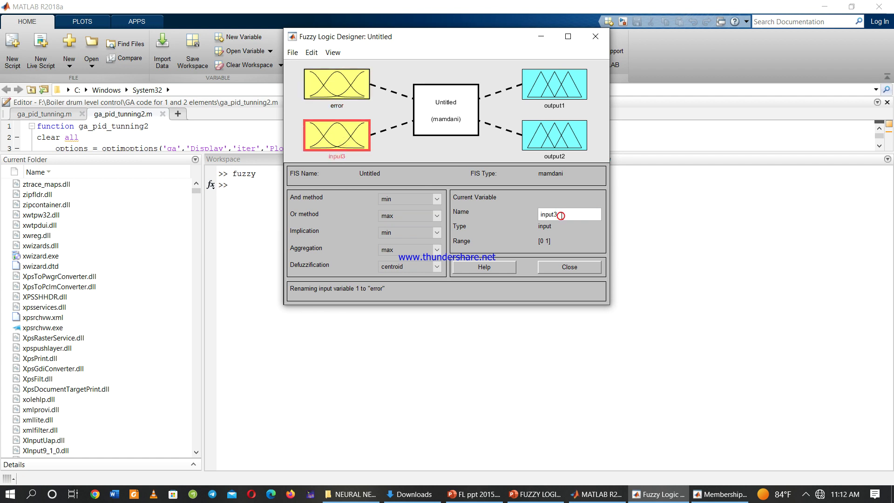
pyautogui.press('BackSpace')
pyautogui.press('BackSpace')
pyautogui.press('BackSpace')
pyautogui.press('BackSpace')
pyautogui.press('BackSpace')
pyautogui.write('change')
pyautogui.write('_in_error')
pyautogui.press('Return')
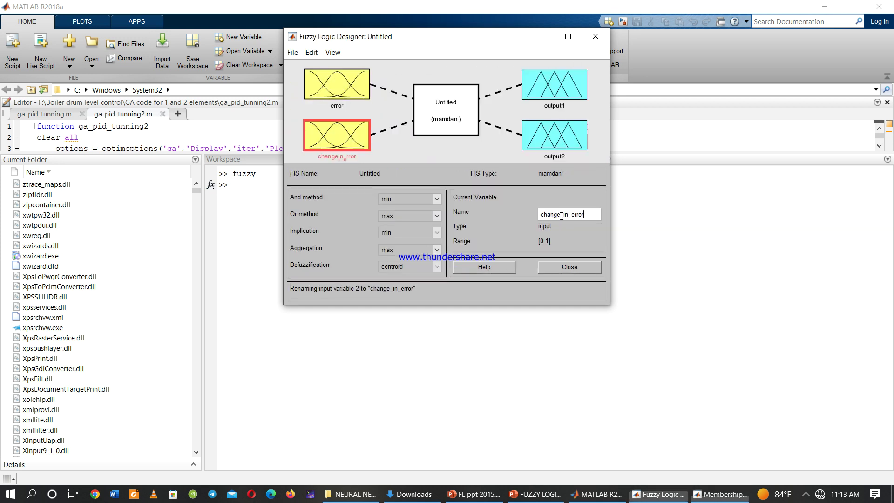
pyautogui.click(333, 110)
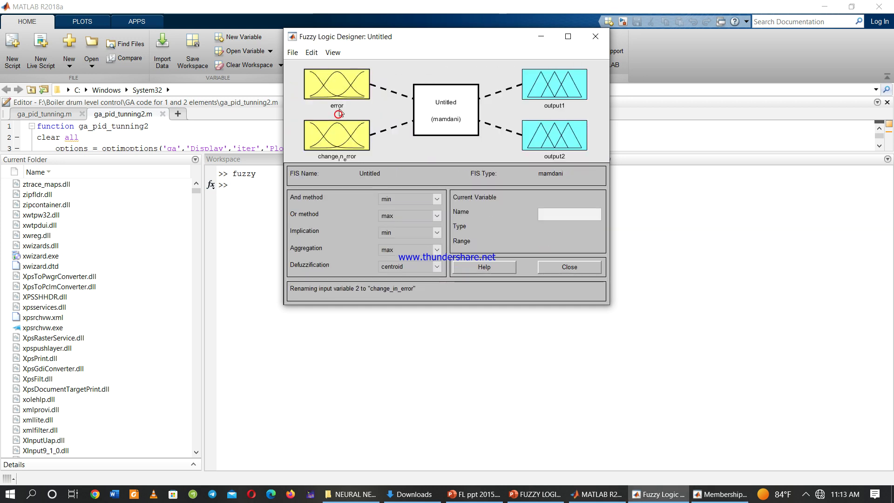
pyautogui.click(336, 109)
pyautogui.click(346, 155)
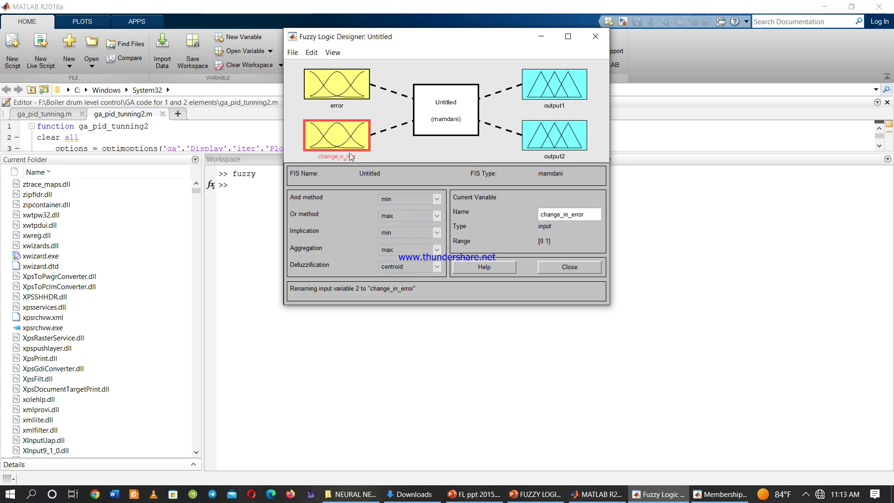
# Rename the output1 variable as force1
pyautogui.click(548, 106)
pyautogui.click(550, 82)
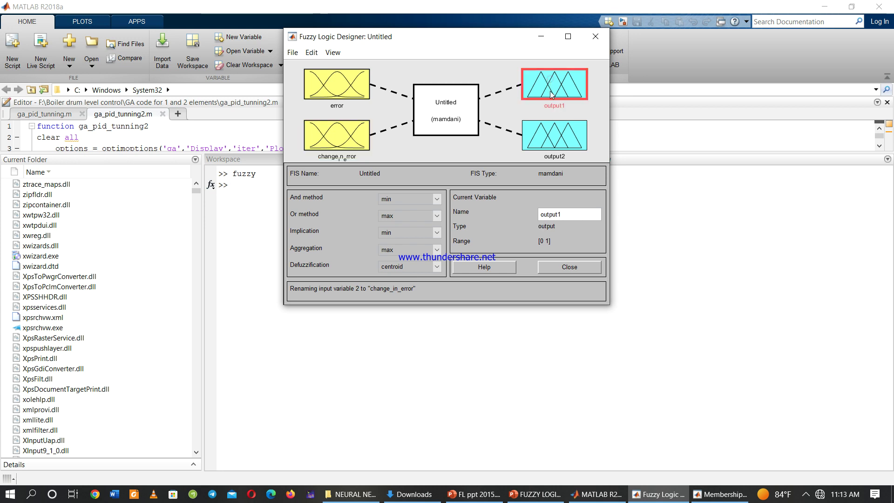
pyautogui.doubleClick(565, 208)
pyautogui.write('force1')
pyautogui.press('Return')
# Rename the output2 variable as force2
pyautogui.click(568, 135)
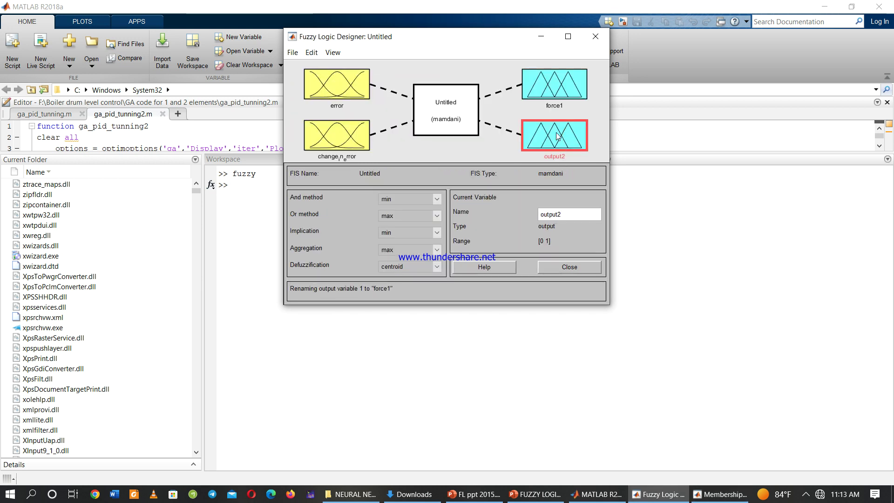
pyautogui.moveTo(563, 215); pyautogui.dragTo(535, 216)
pyautogui.write('force2')
pyautogui.press('Return')
# Open the Membership Function Editor for the error variable and rename its mf1 membership function as NB
pyautogui.click(326, 76)
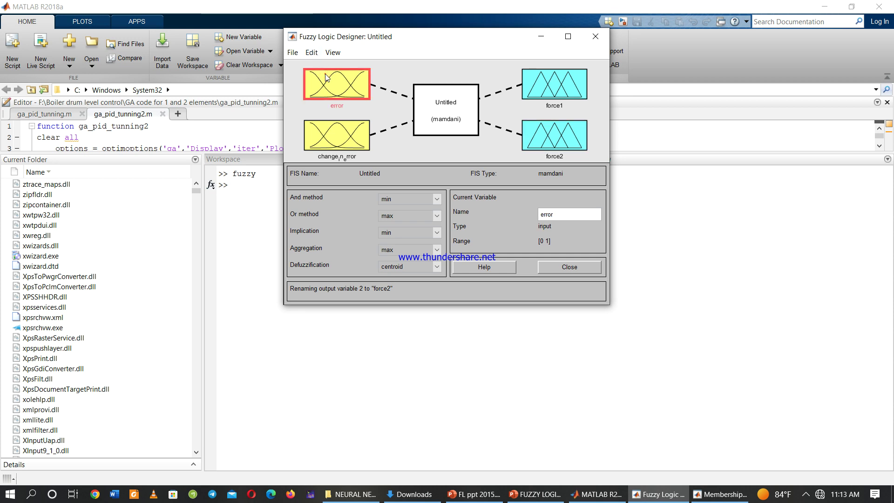
pyautogui.doubleClick(326, 77)
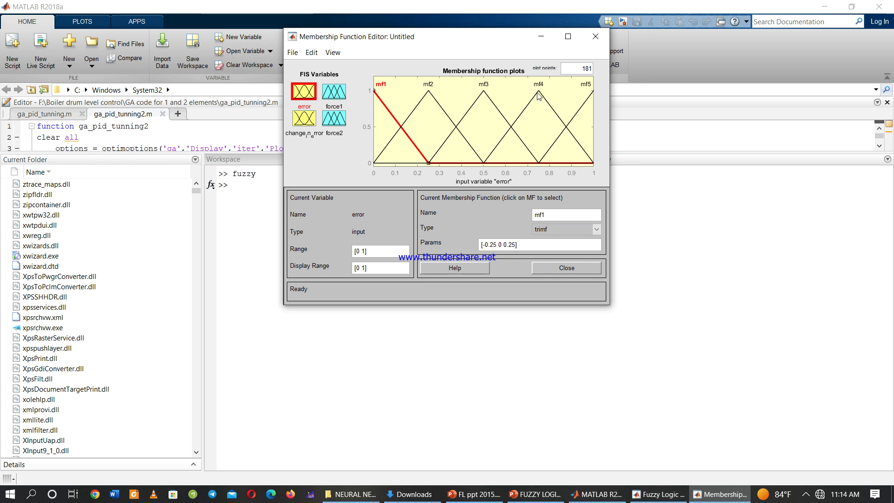
pyautogui.click(385, 89)
pyautogui.moveTo(545, 216); pyautogui.dragTo(534, 217)
pyautogui.write('NB')
# Rename the mf2 membership function of the error variable as NS
pyautogui.click(416, 107)
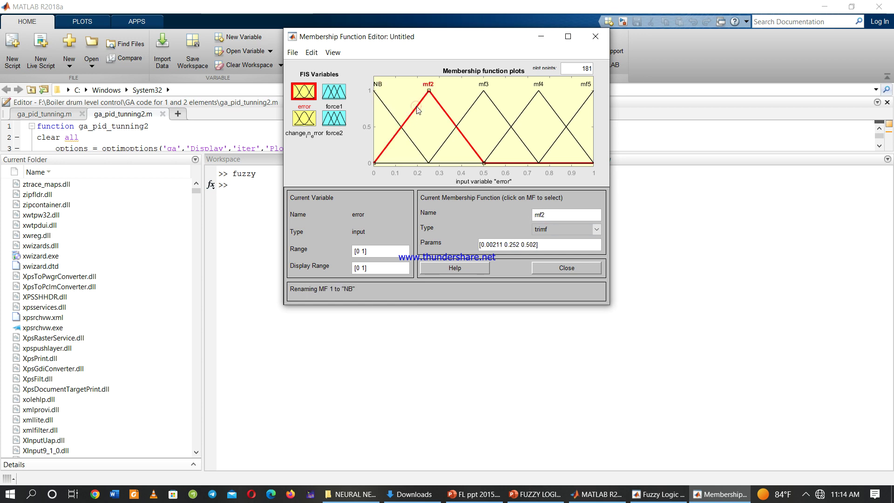
pyautogui.click(554, 214)
pyautogui.moveTo(554, 214); pyautogui.dragTo(528, 215)
pyautogui.press('Return')
# Rename the mf3 membership function of the error variable as Z
pyautogui.click(493, 102)
pyautogui.moveTo(551, 215); pyautogui.dragTo(527, 214)
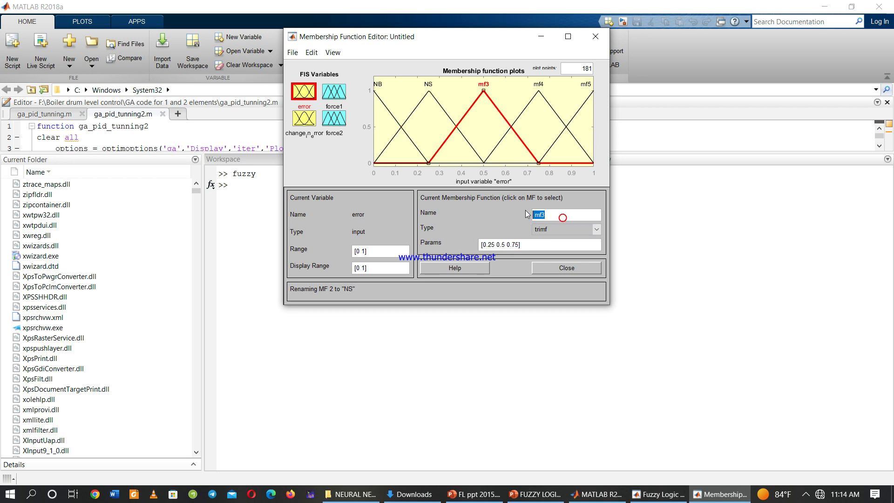
pyautogui.write('Z')
pyautogui.press('Return')
# Rename the mf4 membership function of the error variable as PS
pyautogui.click(496, 151)
pyautogui.click(493, 149)
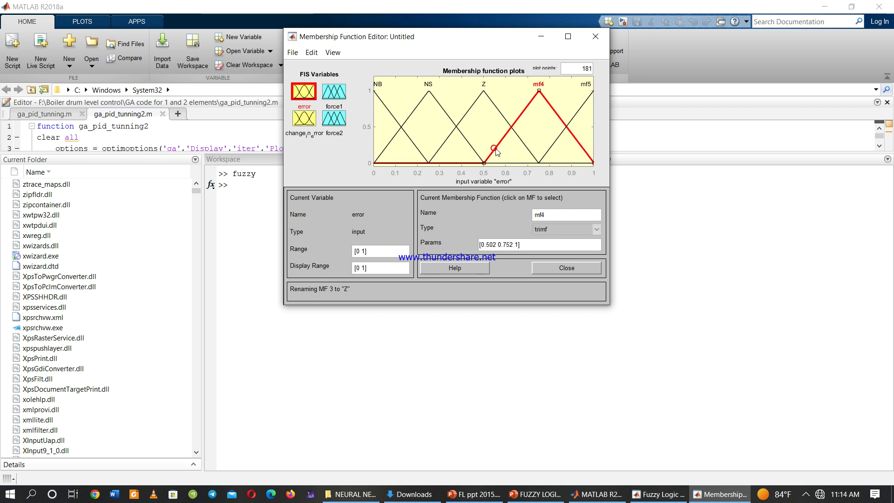
pyautogui.moveTo(562, 217); pyautogui.dragTo(530, 217)
pyautogui.write('N')
pyautogui.press('BackSpace')
pyautogui.press('BackSpace')
pyautogui.write('PS')
pyautogui.press('Return')
# Rename the mf5 membership function of the error variable as PB
pyautogui.click(588, 101)
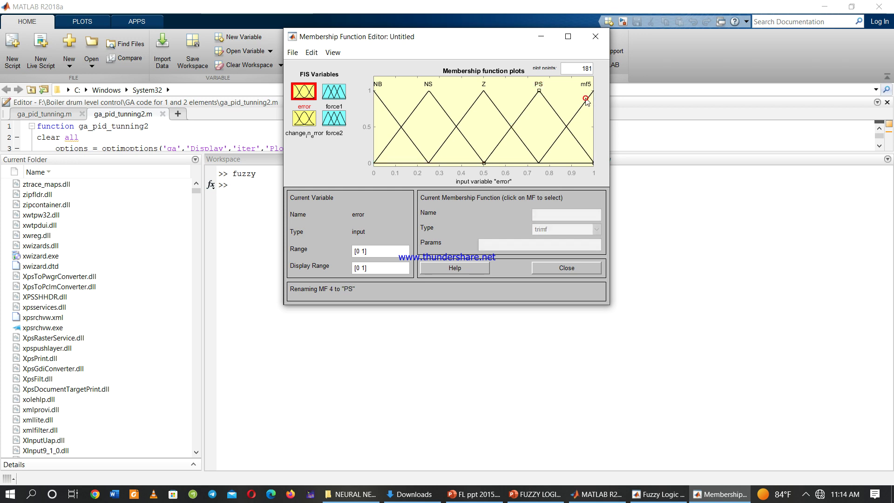
pyautogui.click(559, 136)
pyautogui.moveTo(558, 216); pyautogui.dragTo(529, 218)
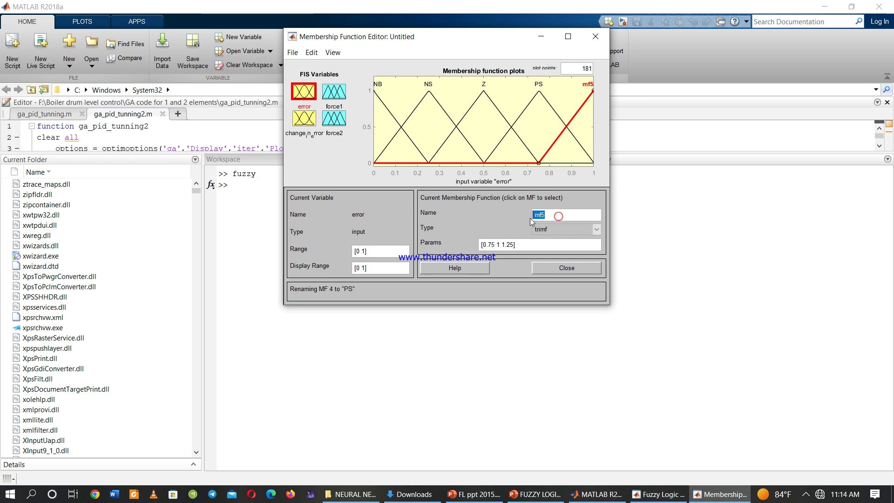
pyautogui.press('Return')
# Select the change_in_error variable and open the Rule Editor for the fuzzy system
pyautogui.click(311, 122)
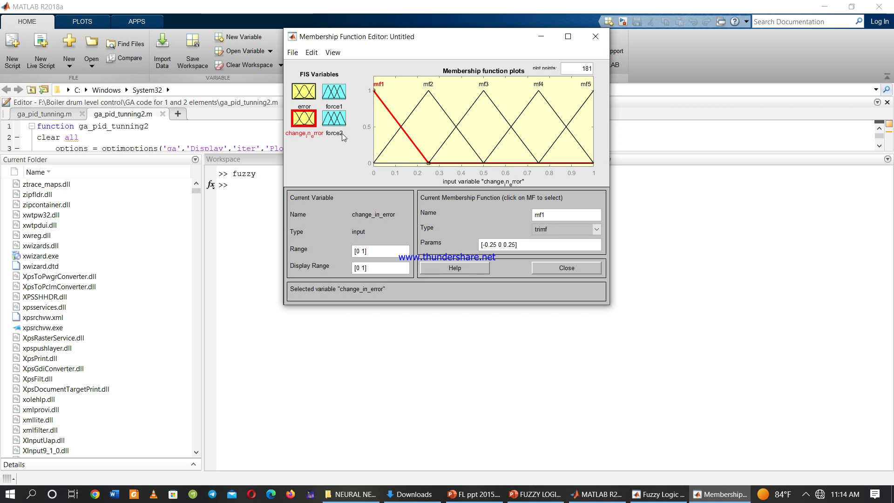
pyautogui.click(295, 54)
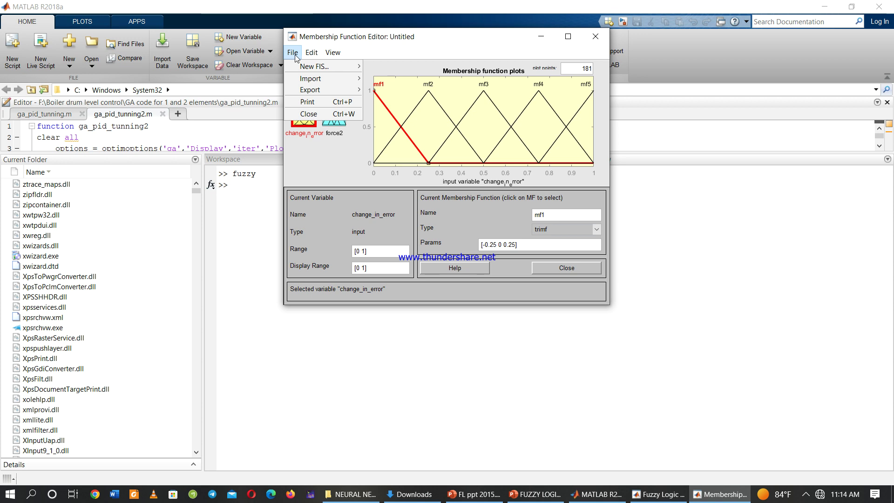
pyautogui.moveTo(309, 55)
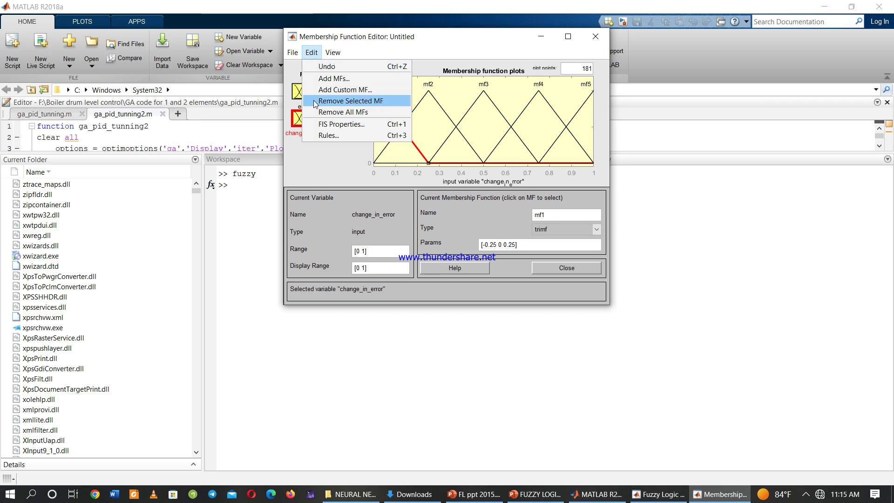
pyautogui.click(325, 135)
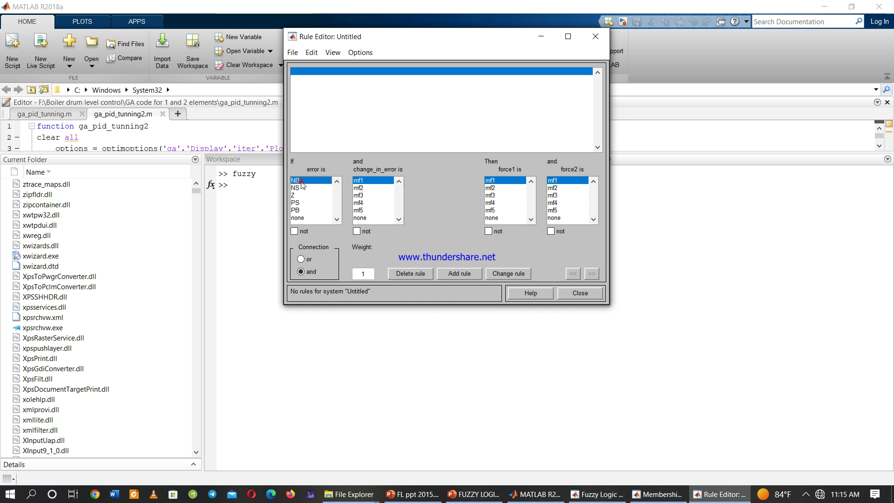
# Add a rule: if error is NB and change_in_error is mf1, then force1 is mf1 and force2 is mf1
pyautogui.click(367, 182)
pyautogui.click(498, 181)
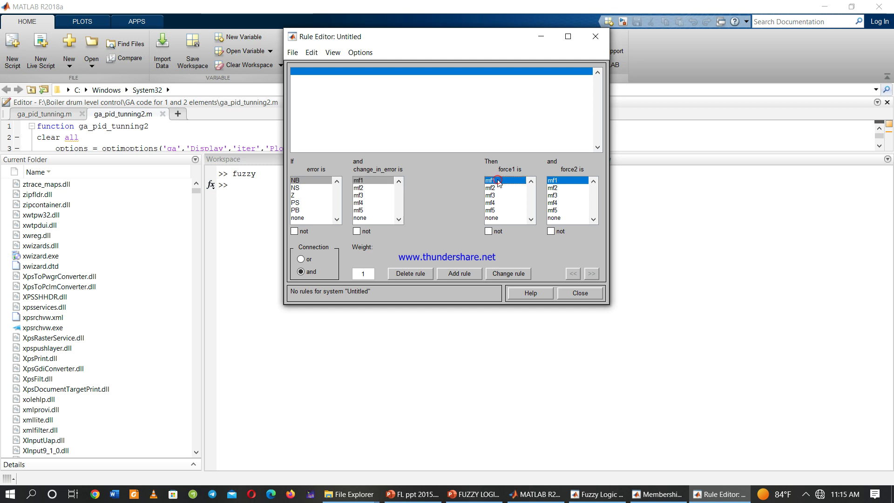
pyautogui.click(554, 181)
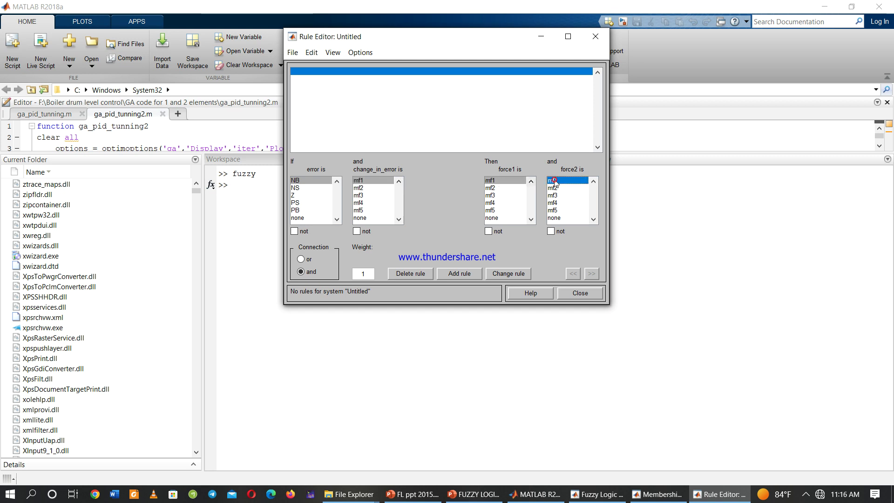
pyautogui.click(455, 275)
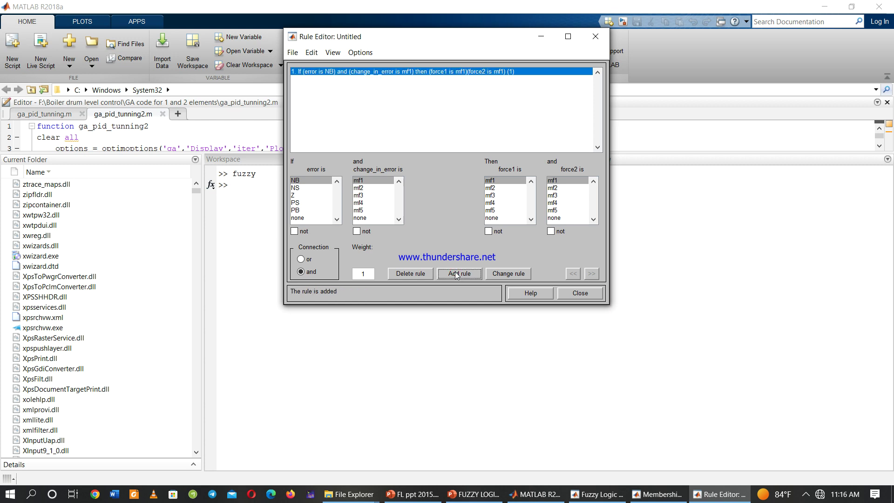
# Add a rule: if error is NS and change_in_error is mf2, then force1 is mf2 and force2 is mf2
pyautogui.click(303, 189)
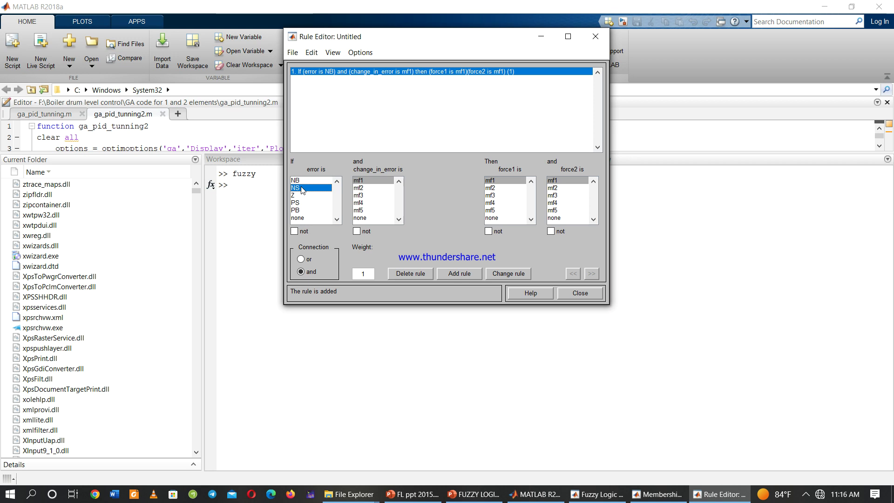
pyautogui.click(362, 188)
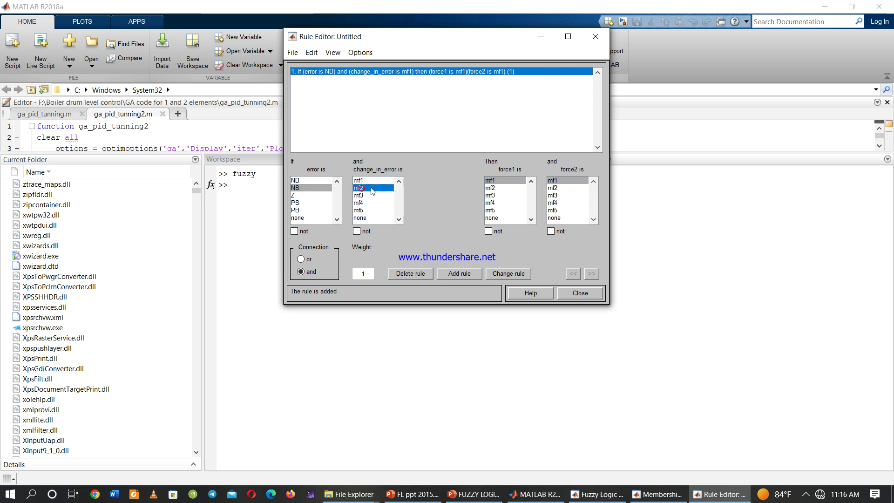
pyautogui.click(490, 188)
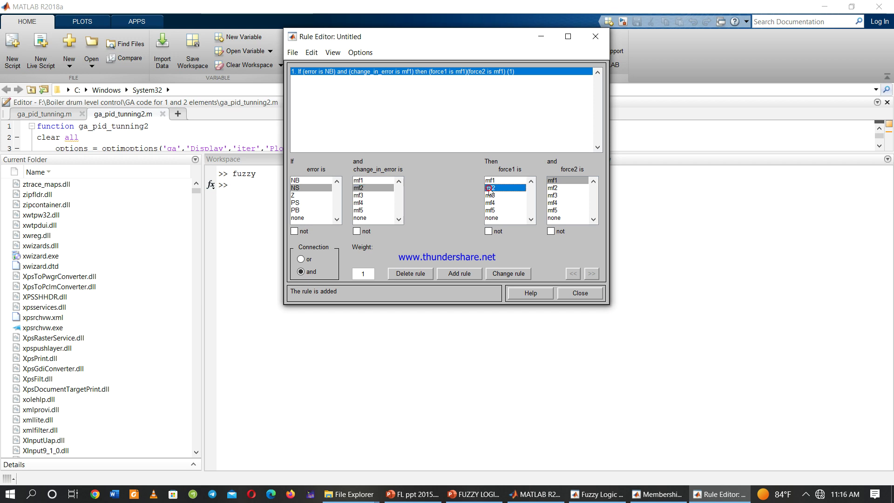
pyautogui.click(554, 189)
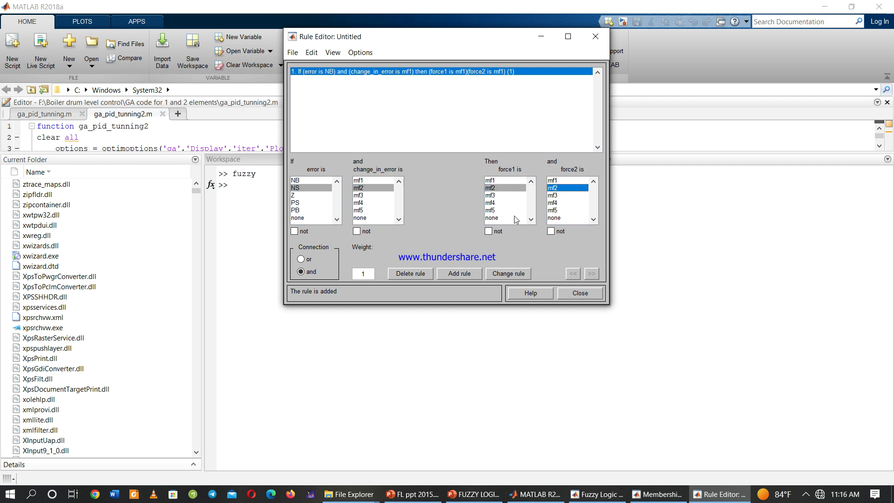
pyautogui.click(459, 274)
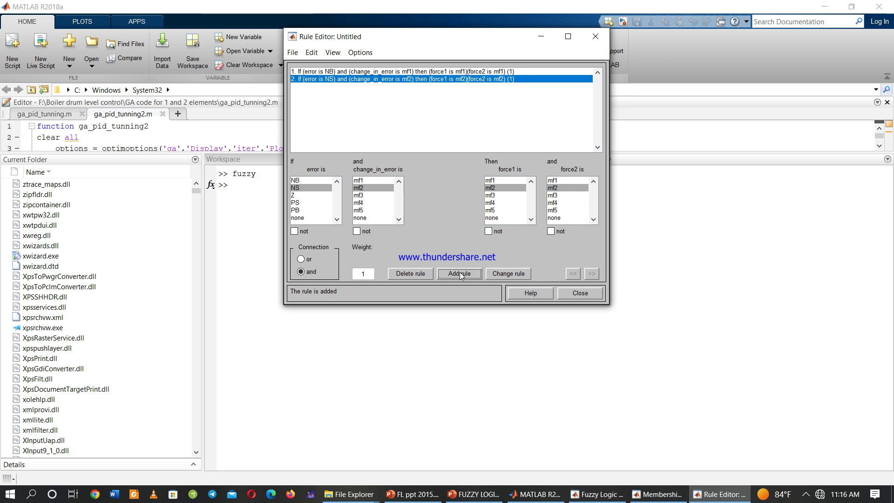
# Add a rule: if error is Z and change_in_error is mf2, then force1 is mf3 and force2 is mf1
pyautogui.click(294, 195)
pyautogui.click(362, 188)
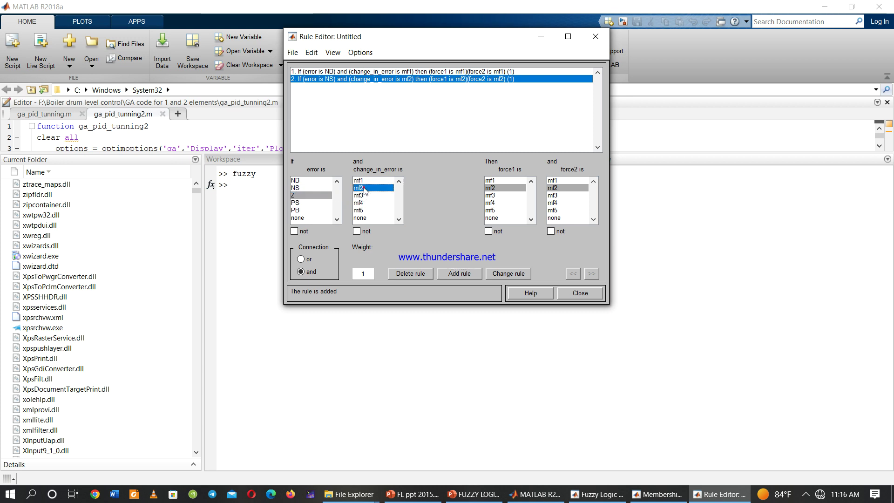
pyautogui.click(493, 195)
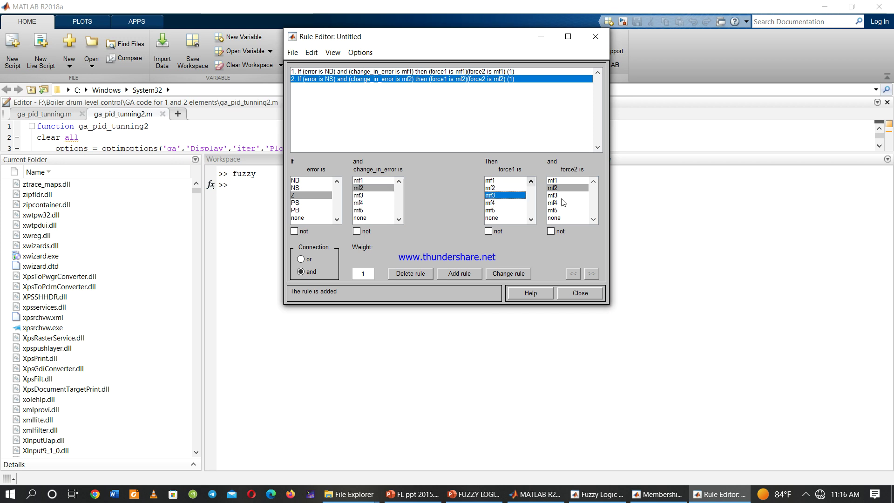
pyautogui.click(554, 180)
pyautogui.click(467, 274)
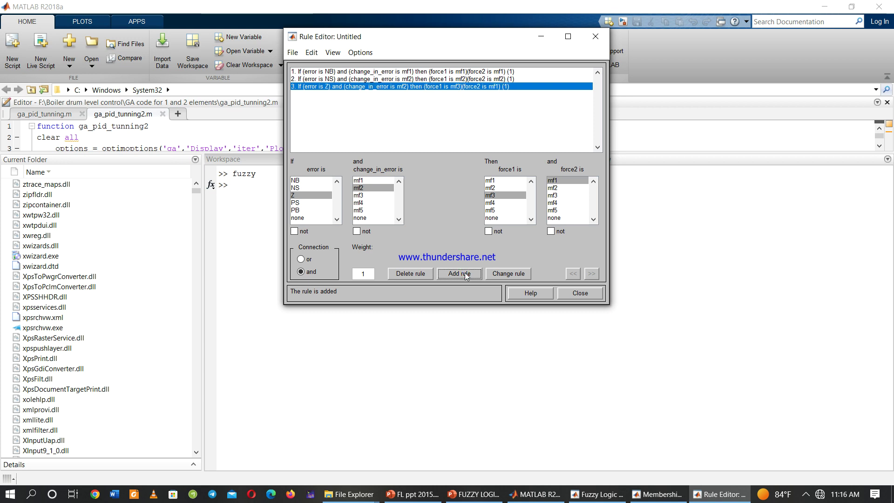
# Add a rule: if error is PS and change_in_error is mf3, then force1 is mf4 and force2 is mf4
pyautogui.click(298, 203)
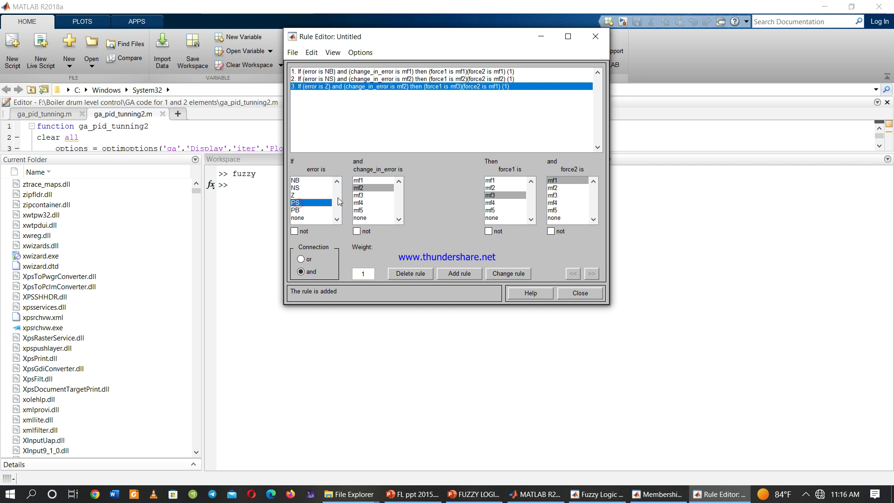
pyautogui.click(365, 196)
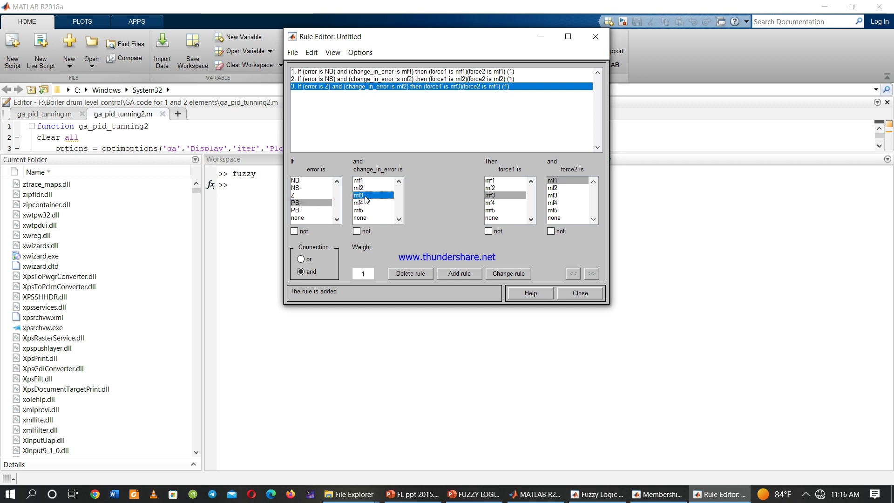
pyautogui.click(493, 203)
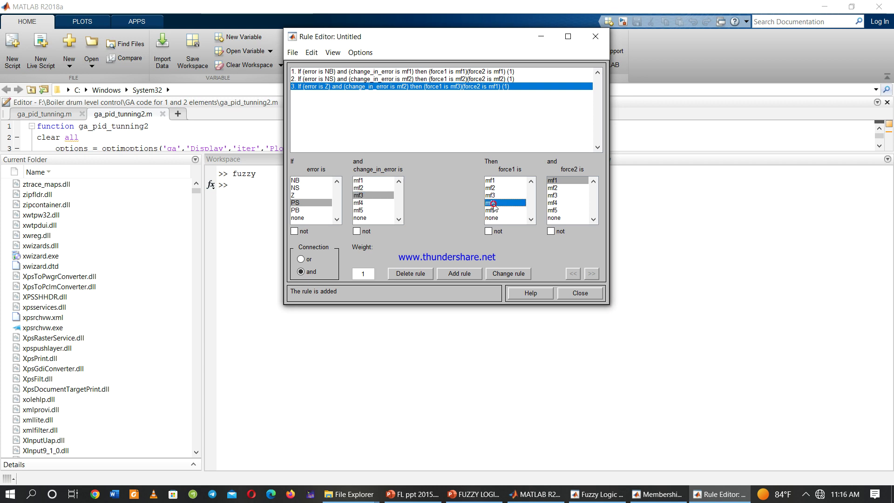
pyautogui.click(554, 203)
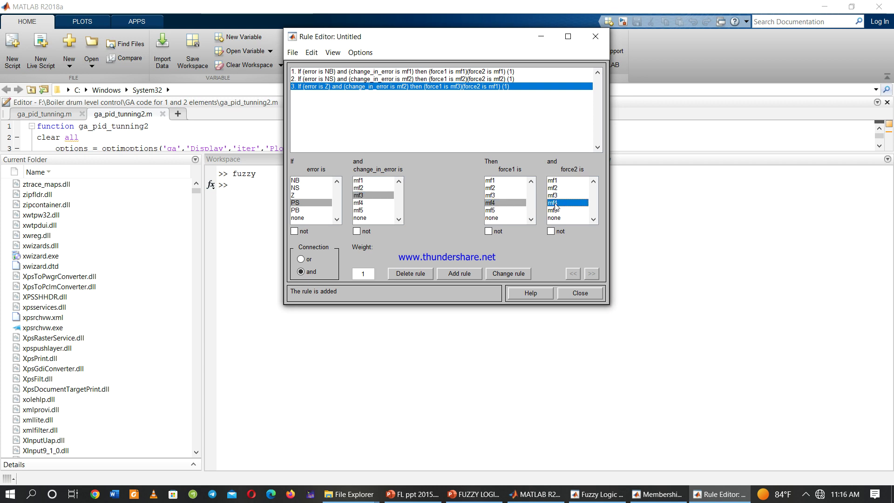
pyautogui.click(455, 274)
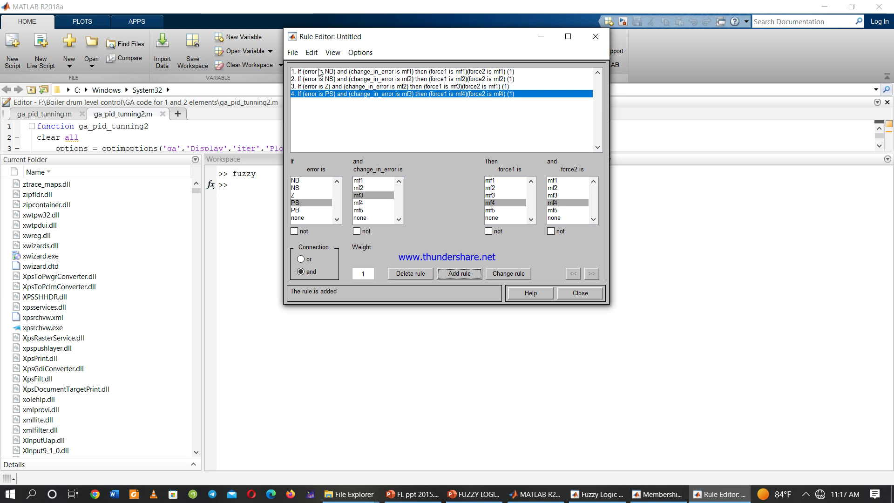
# Delete the fourth rule, the one for error is PS
pyautogui.click(319, 94)
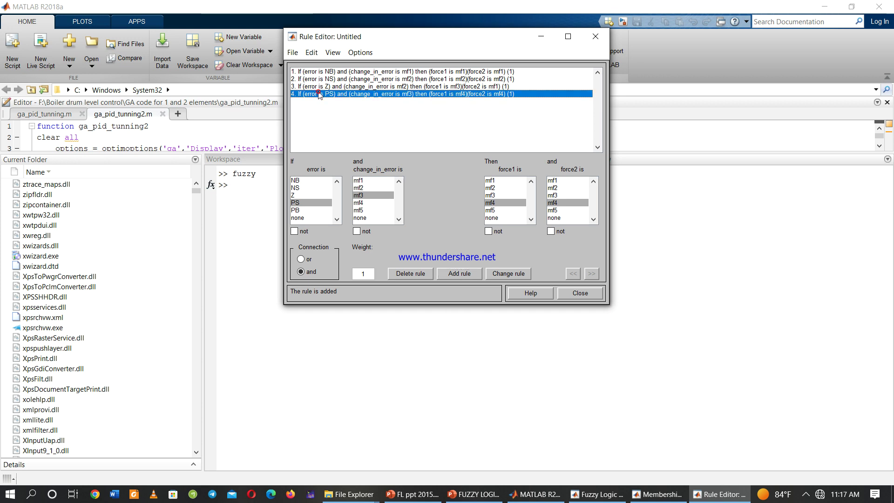
pyautogui.click(405, 274)
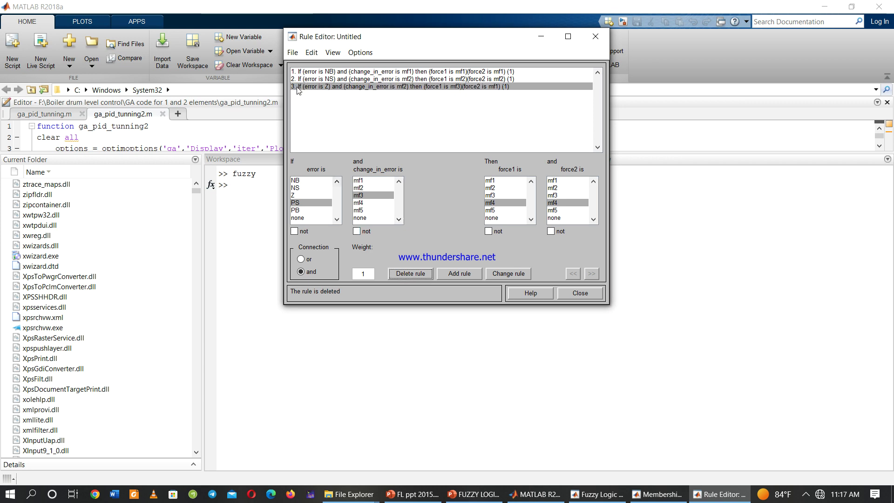
# Change the third rule, keeping error as Z, so that change_in_error is mf3, force1 is mf4 and force2 is mf4
pyautogui.click(324, 88)
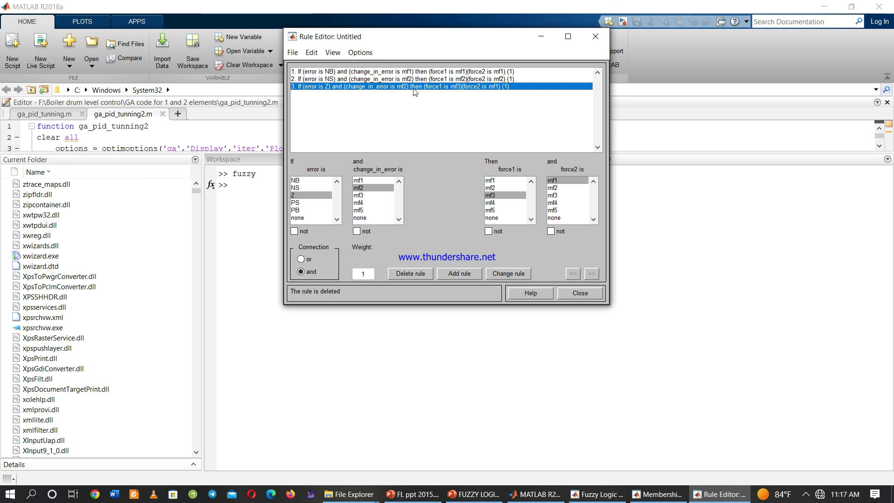
pyautogui.click(308, 196)
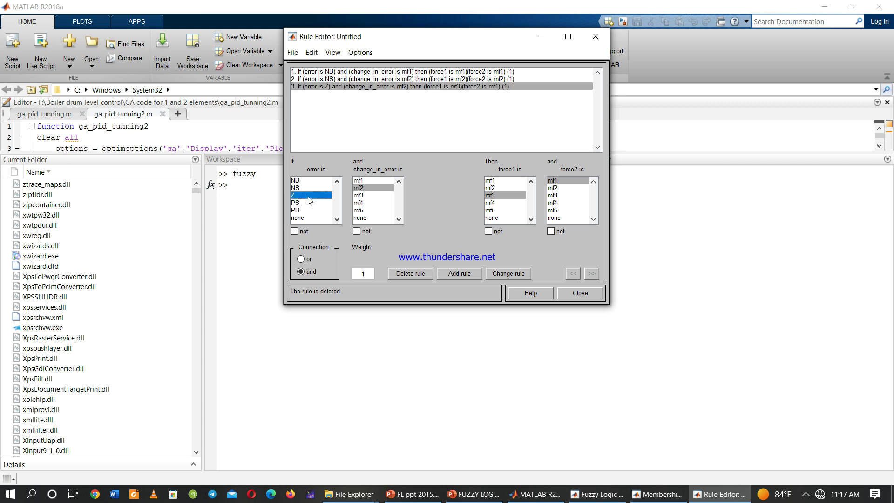
pyautogui.click(356, 196)
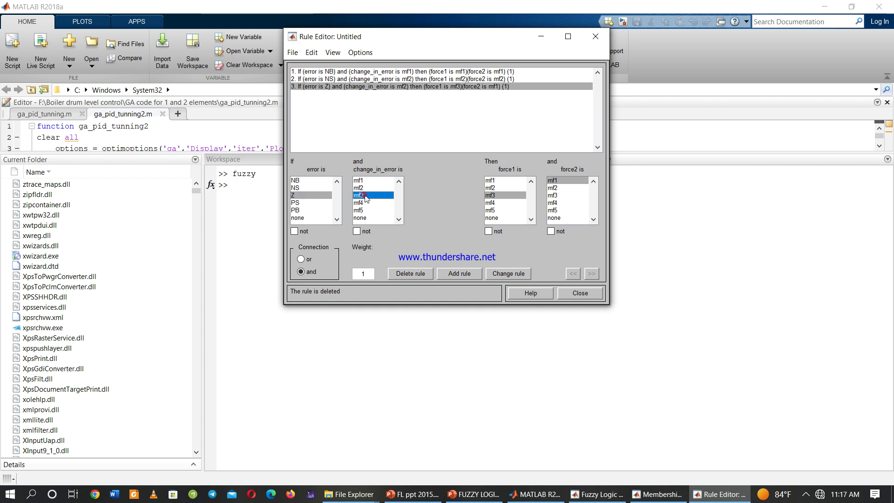
pyautogui.click(493, 203)
pyautogui.click(552, 203)
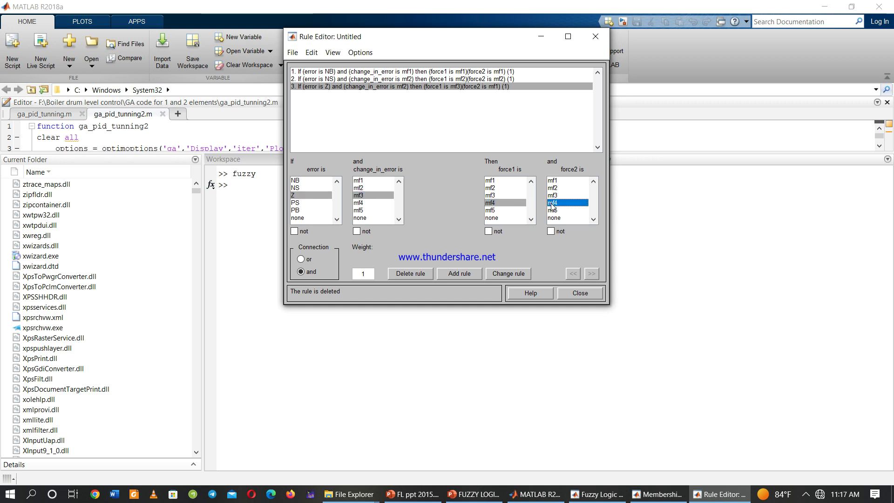
pyautogui.click(509, 274)
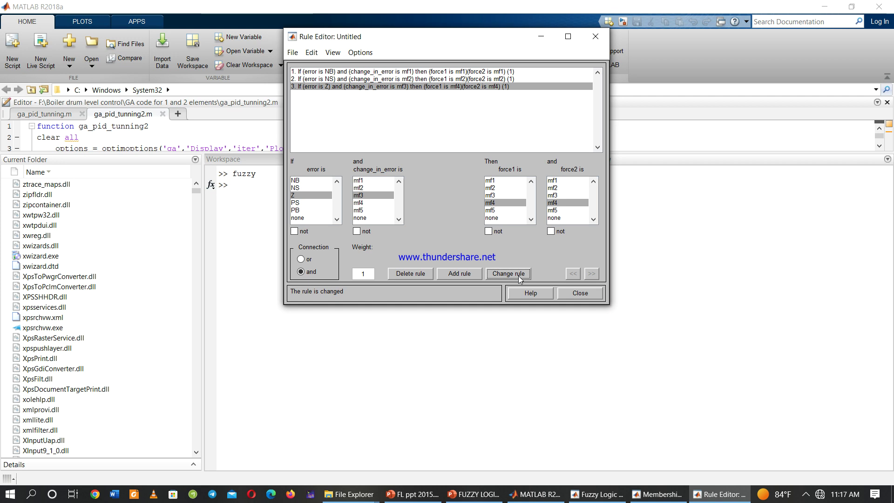
# Open the Rule Viewer for the fuzzy system and set its input vector to [0.1;0.5]
pyautogui.click(341, 57)
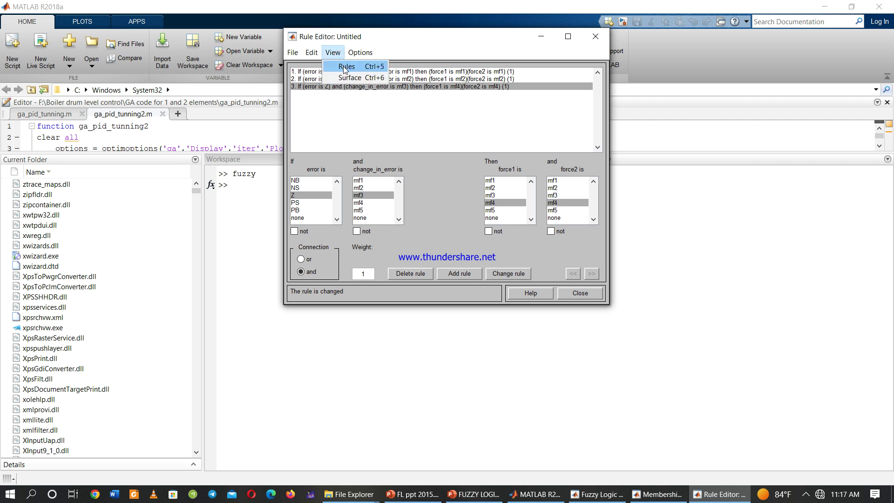
pyautogui.click(346, 66)
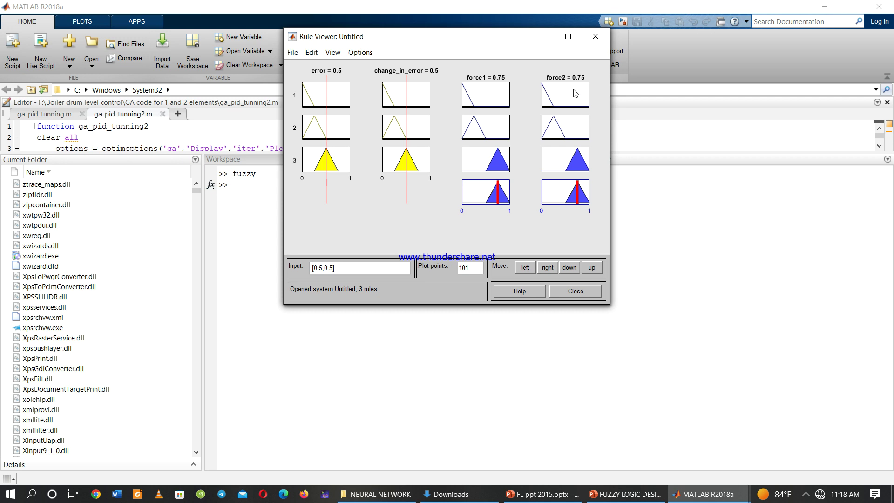
pyautogui.click(324, 269)
pyautogui.press('BackSpace')
pyautogui.write('0 1')
pyautogui.moveTo(324, 269); pyautogui.dragTo(318, 269)
pyautogui.press('BackSpace')
pyautogui.click(321, 269)
pyautogui.press('Delete')
pyautogui.write(';')
pyautogui.press('Return')
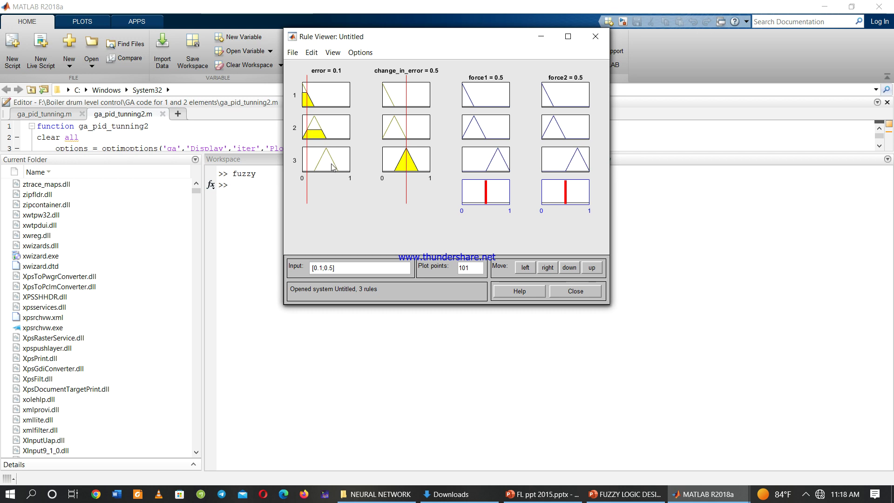
# Move the change_in_error input line in the Rule Viewer to about 0.383
pyautogui.click(401, 168)
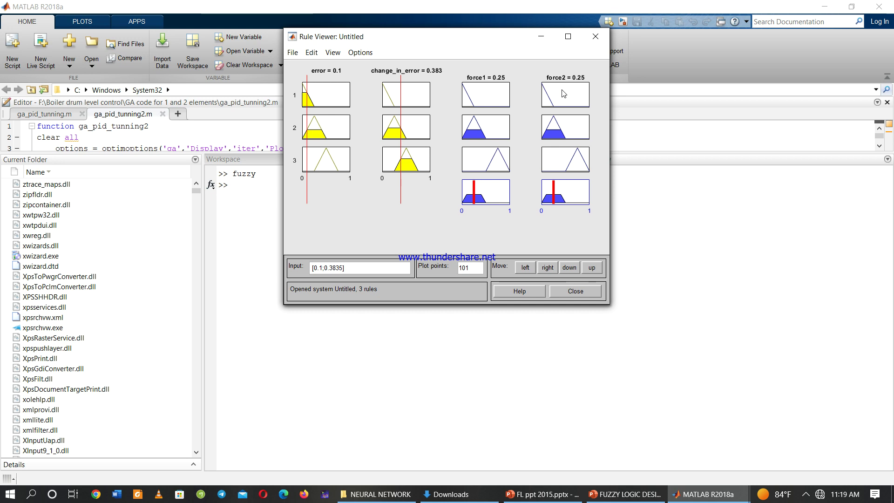
pyautogui.click(316, 269)
pyautogui.click(806, 494)
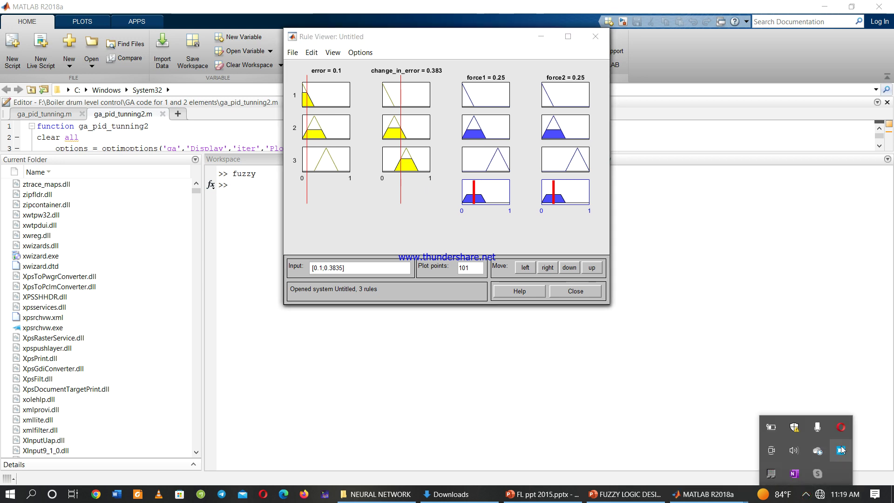